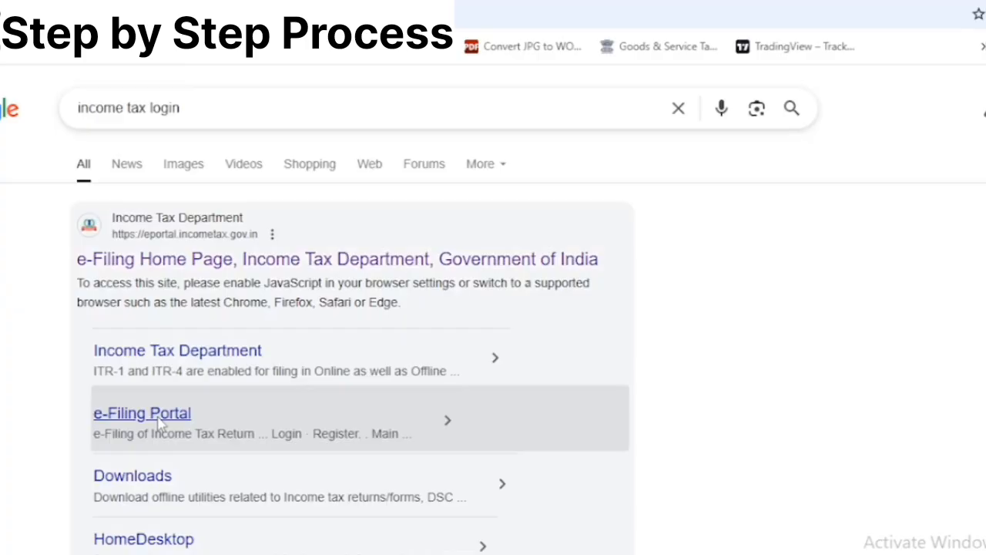
- Open the e-Filing Portal's login page from the search results and submit the account's user ID
click(158, 420)
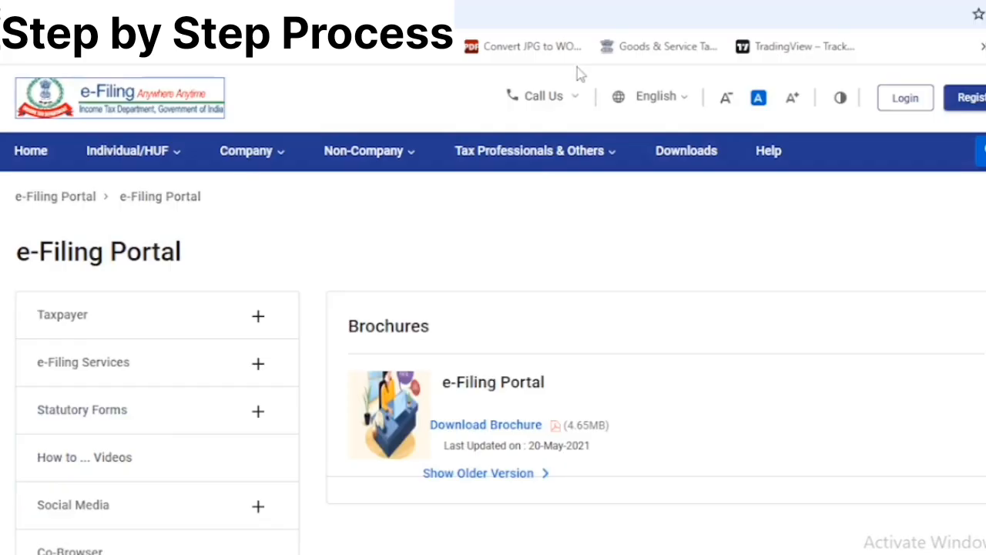
click(904, 101)
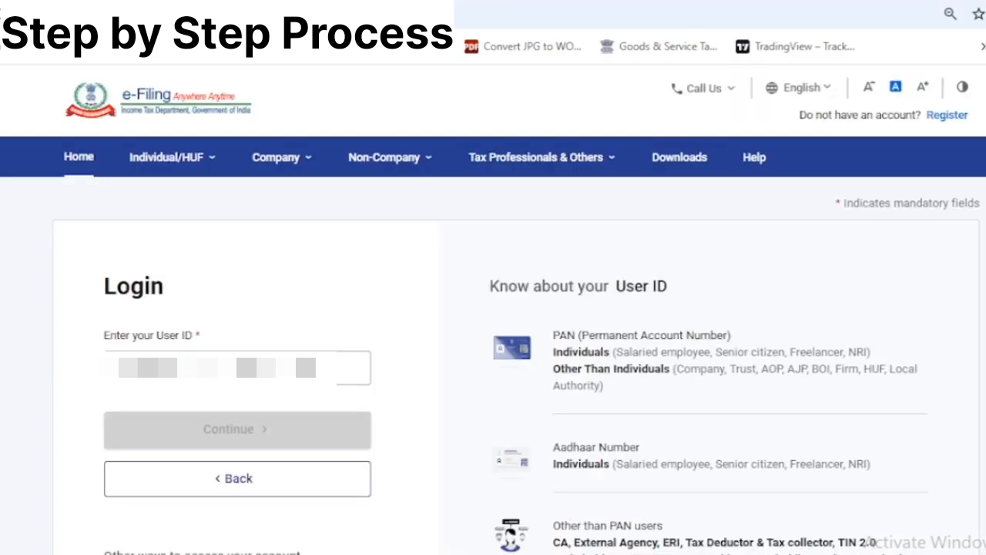
click(306, 368)
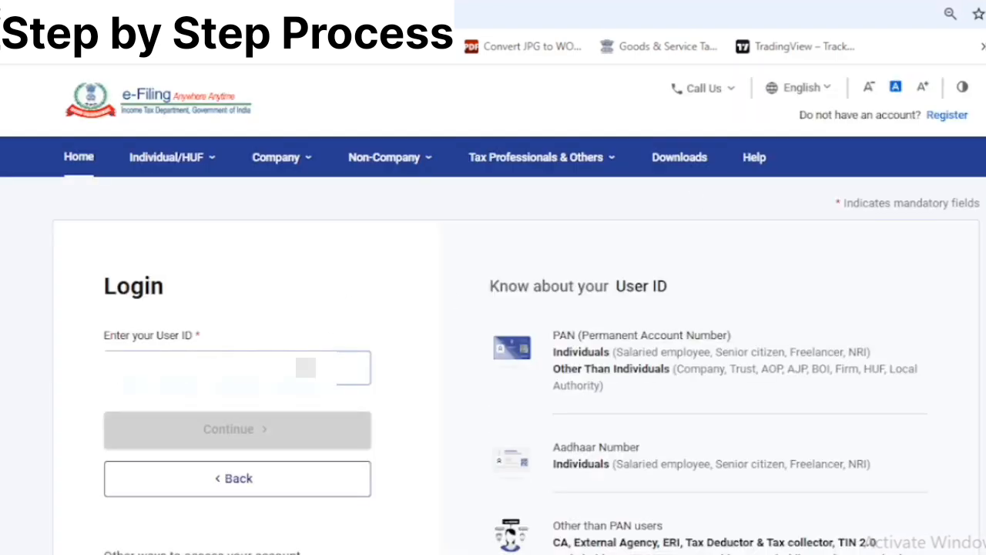
text(A)
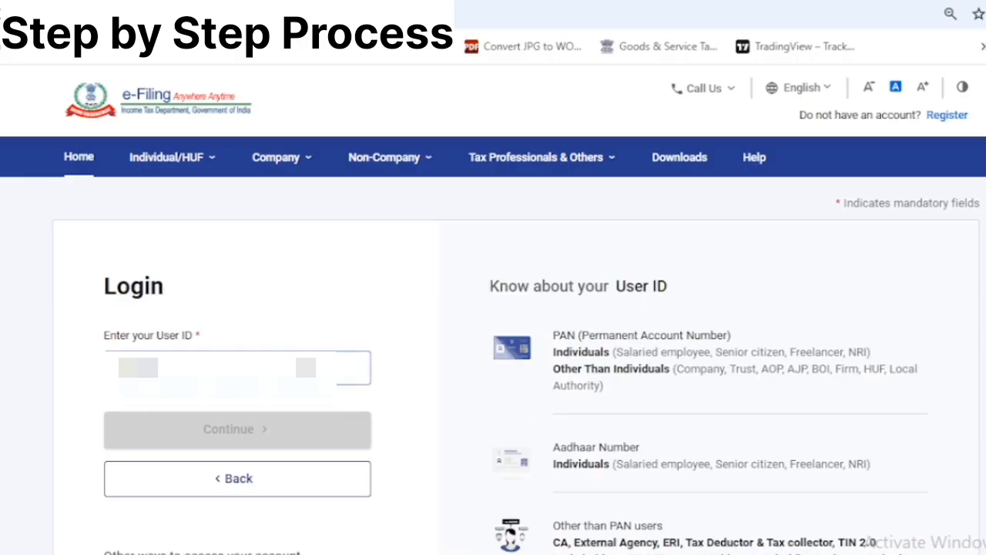
text(AA)
click(297, 428)
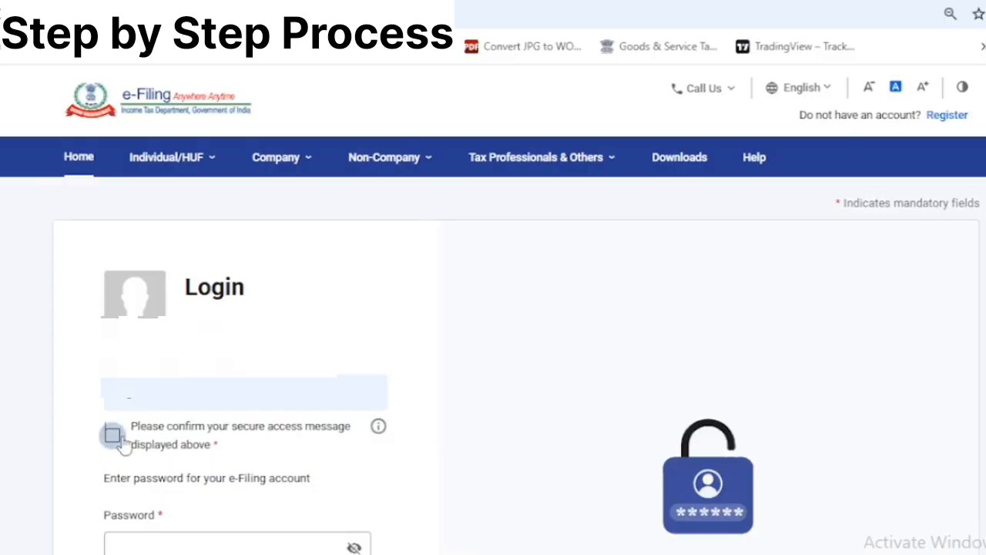
- Confirm the secure access message, enter the account password and log in
click(112, 436)
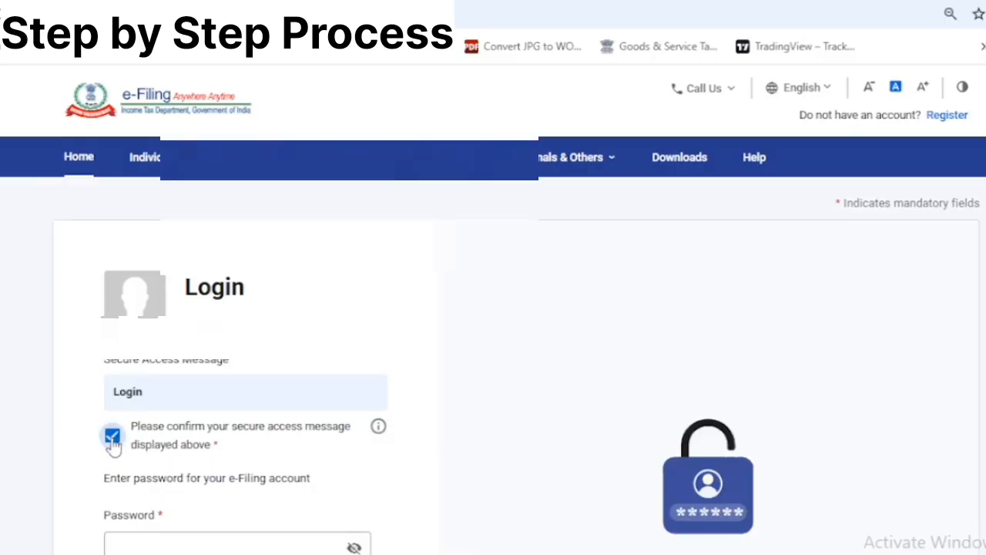
scroll(385, 347, down, 3)
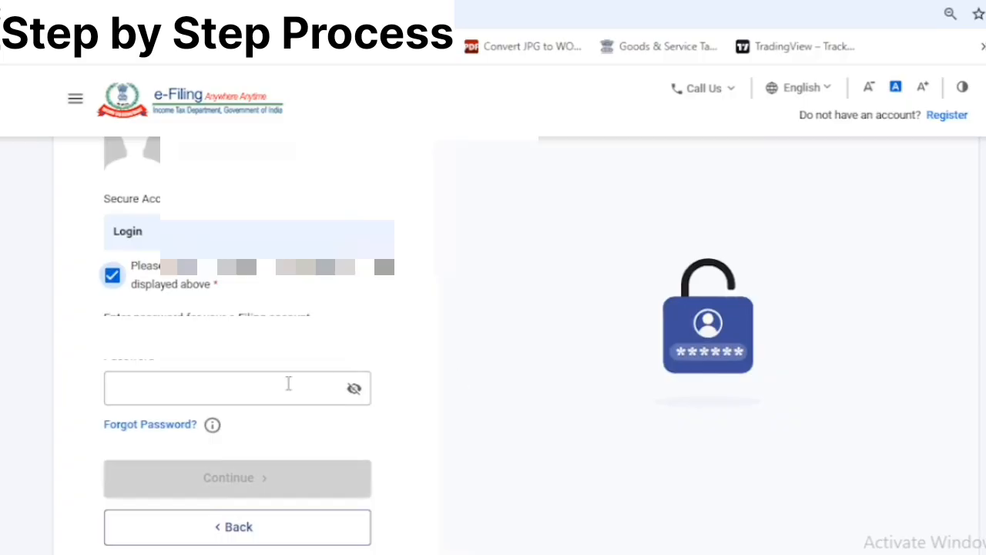
click(288, 383)
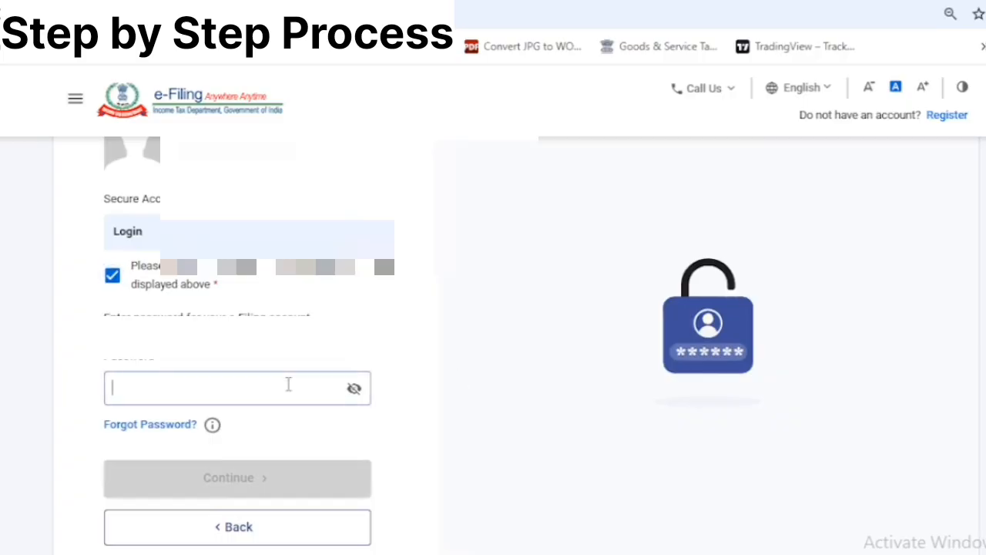
text(••)
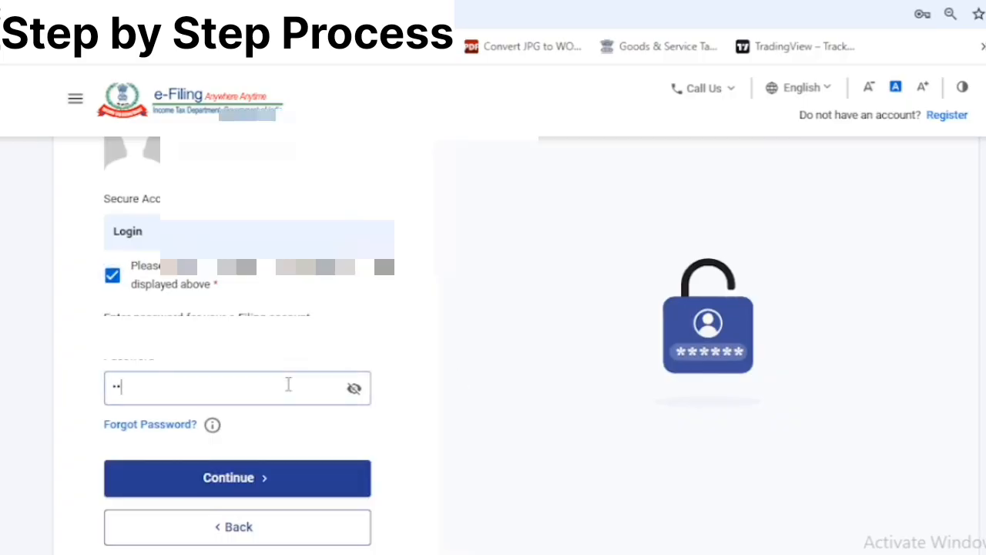
text(••••••••••)
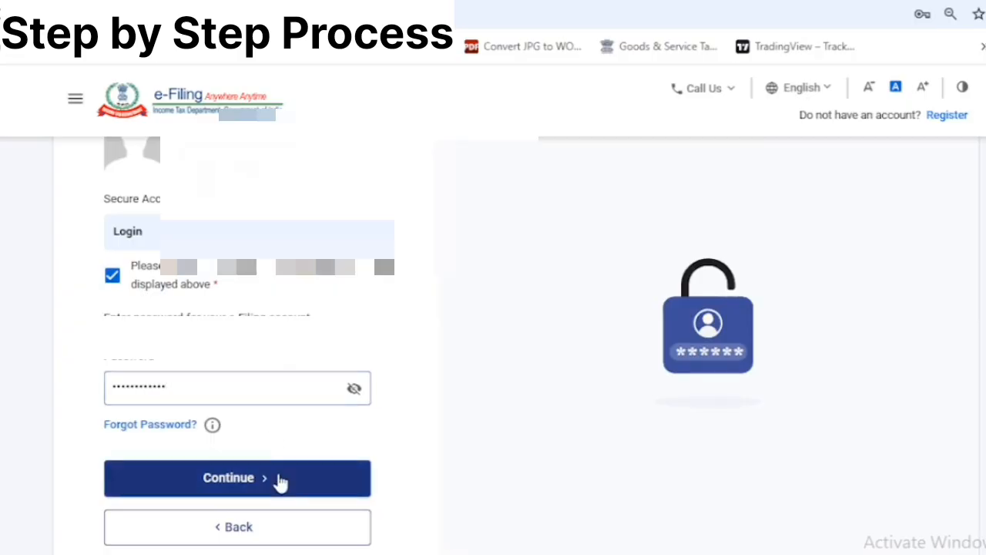
click(281, 480)
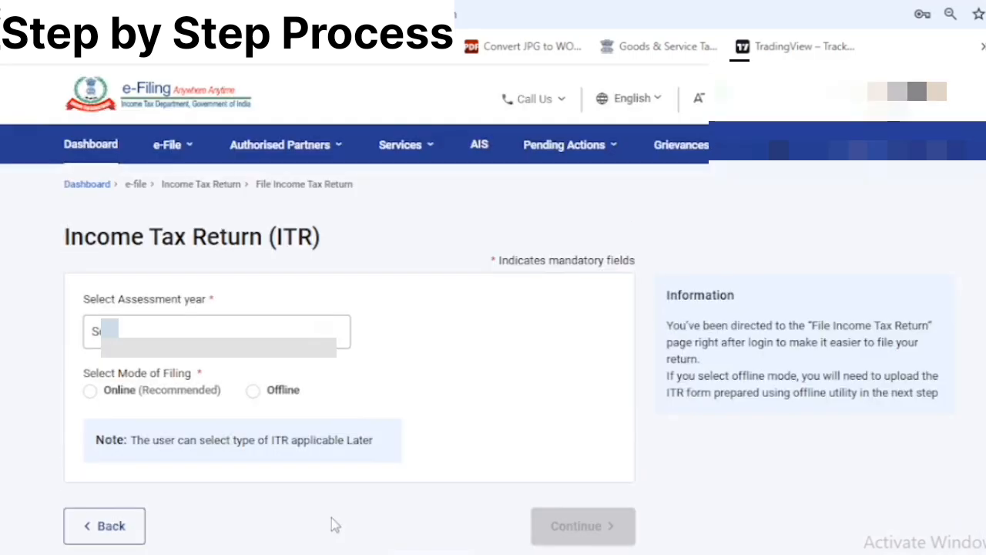
- Choose assessment year 2025-26 (Current A.Y.) and the Online mode of filing, and continue to the income tax return
click(282, 347)
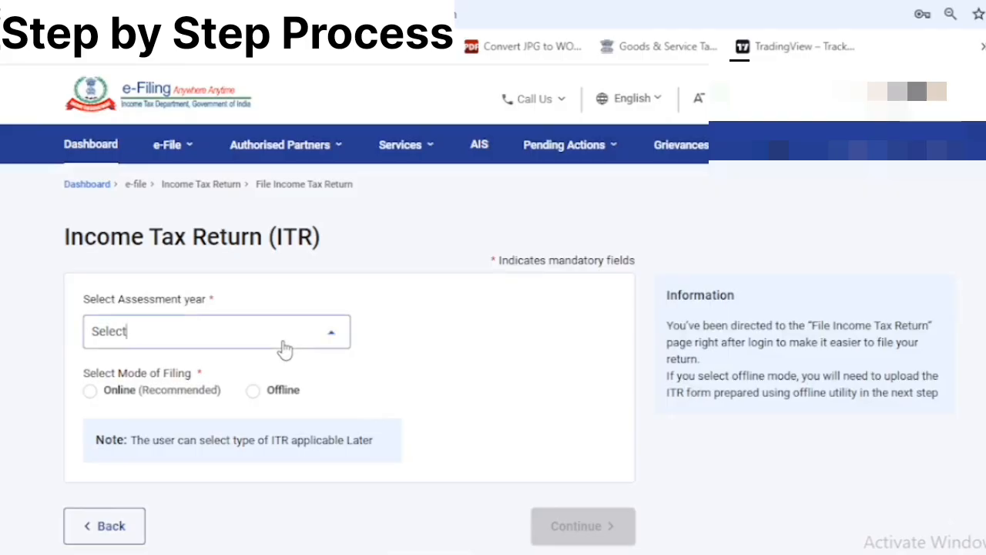
click(229, 338)
click(232, 339)
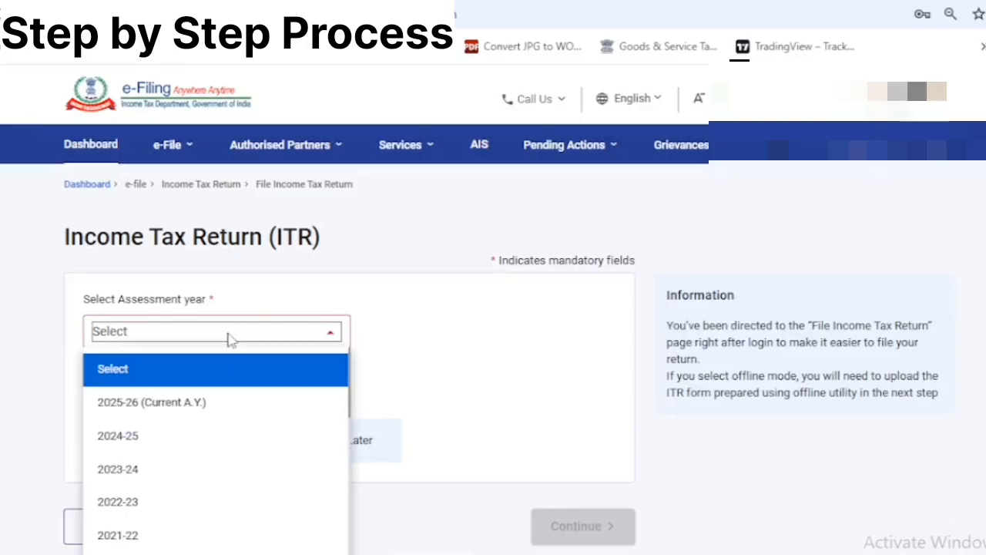
click(172, 411)
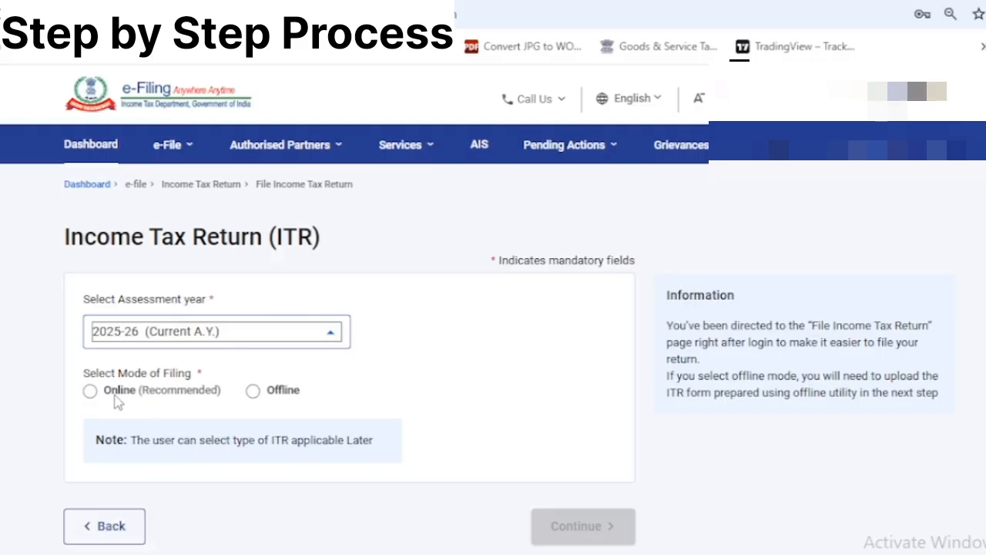
click(90, 390)
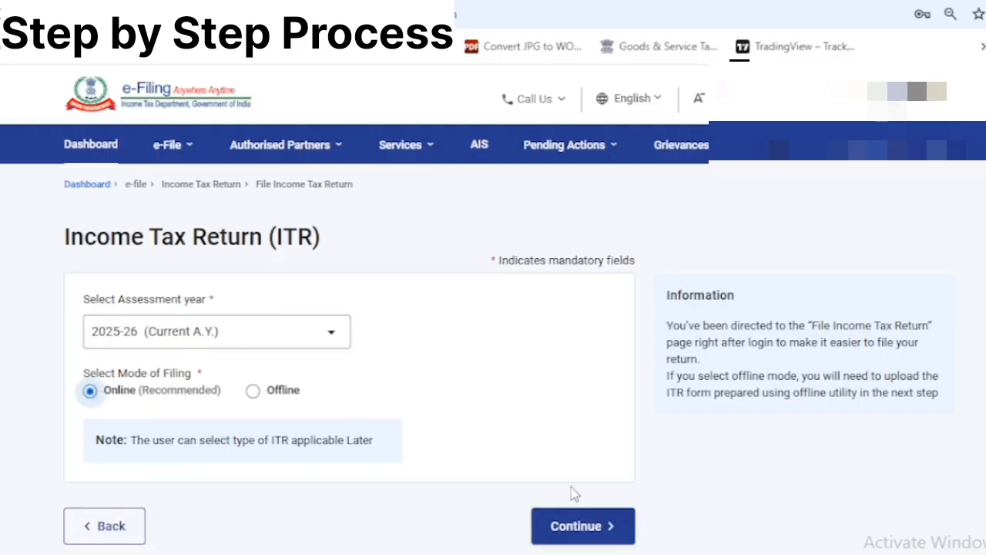
click(583, 527)
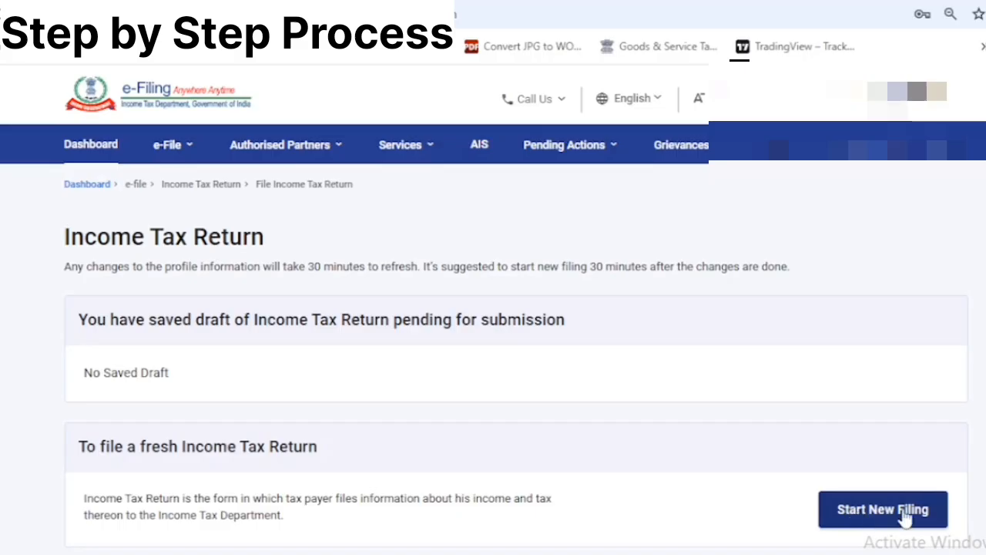
- Start a new filing with the applicable status set to Individual
click(879, 520)
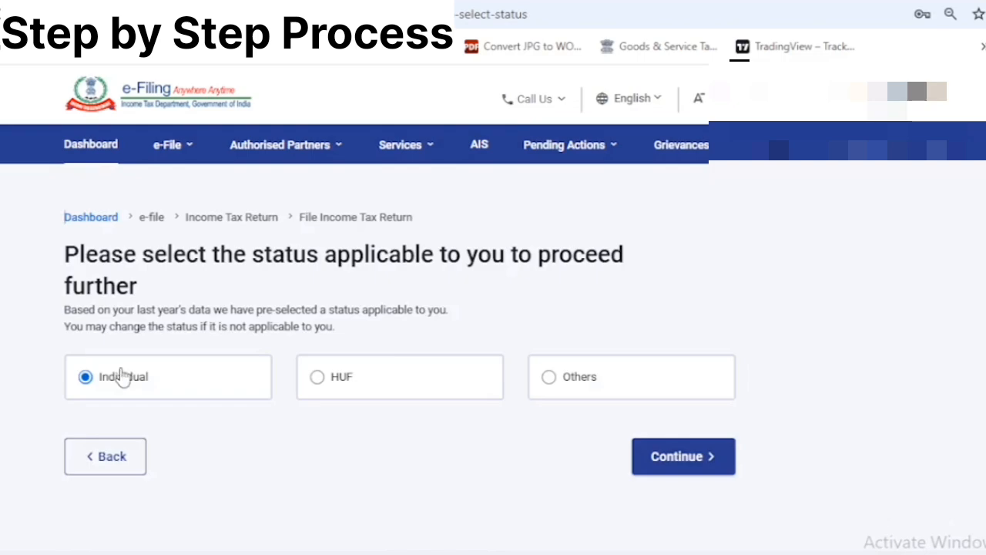
click(117, 375)
click(687, 477)
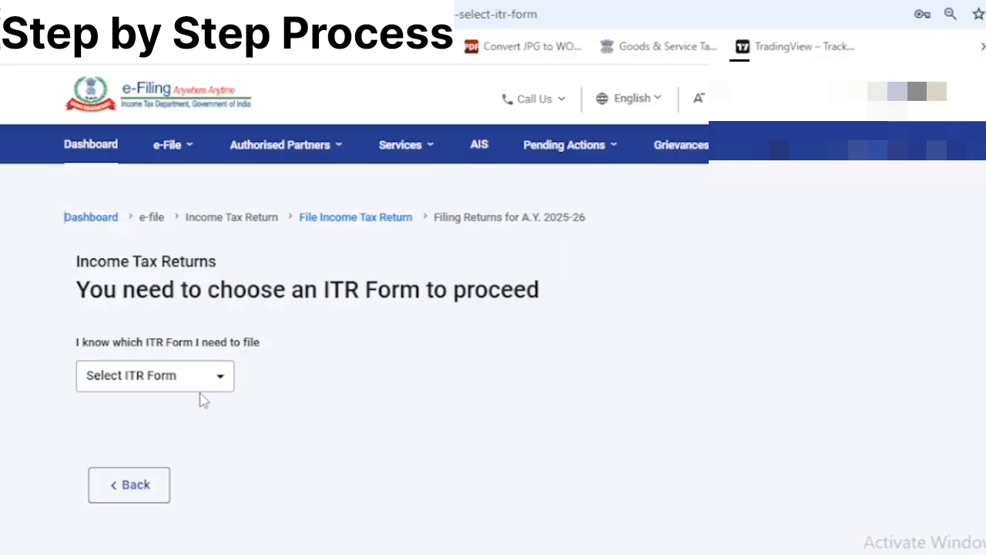
- Proceed with form ITR - 1, acknowledge the new tax regime notice and get the return started
click(202, 385)
click(191, 443)
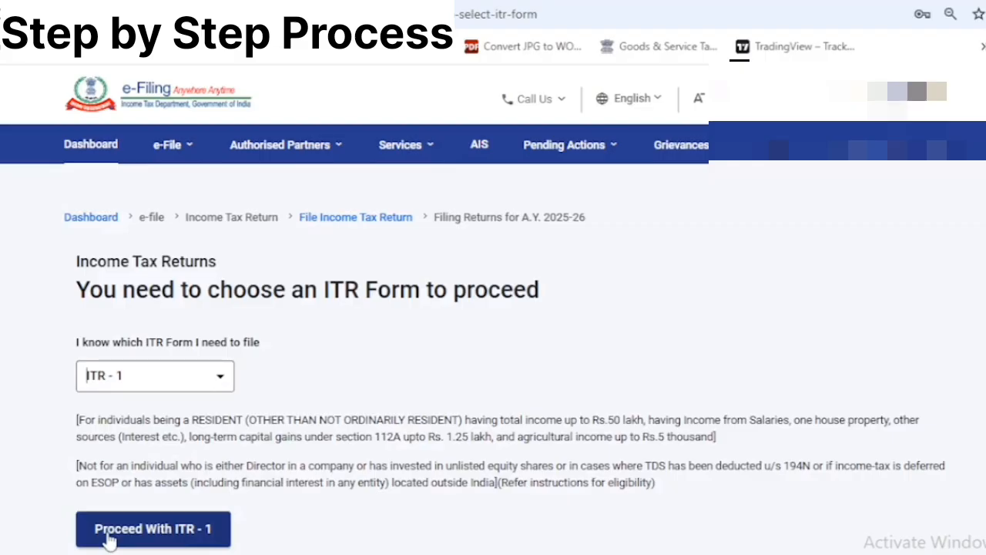
click(110, 540)
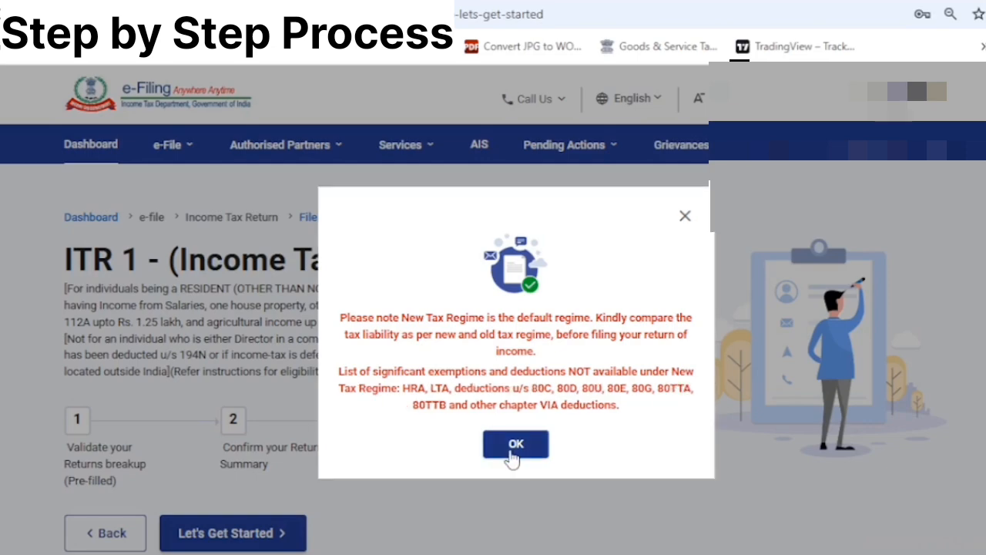
click(512, 443)
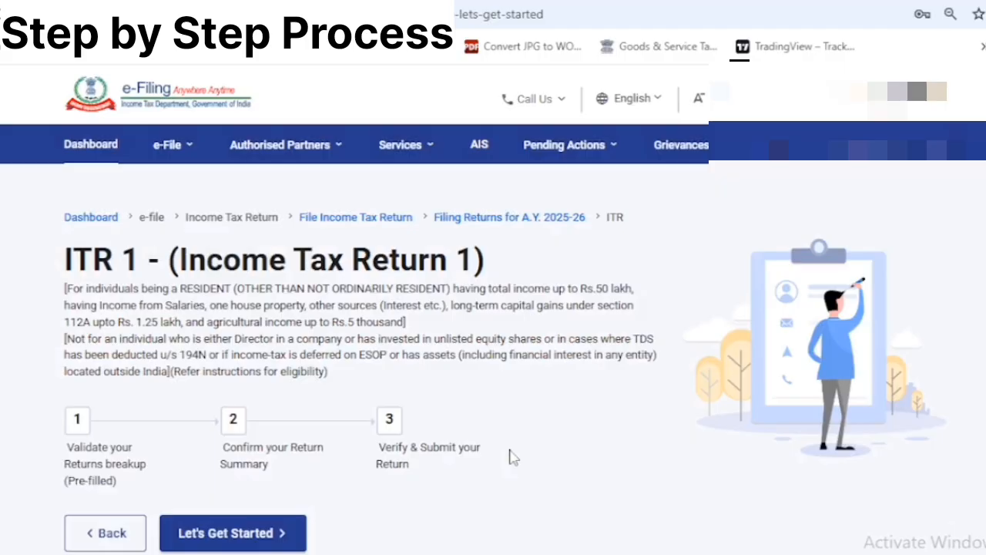
click(276, 531)
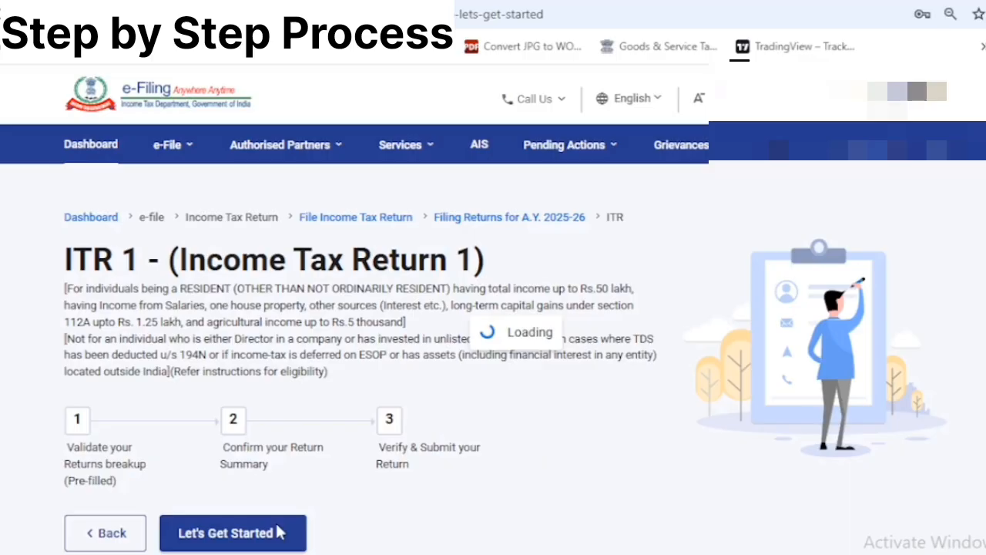
click(302, 531)
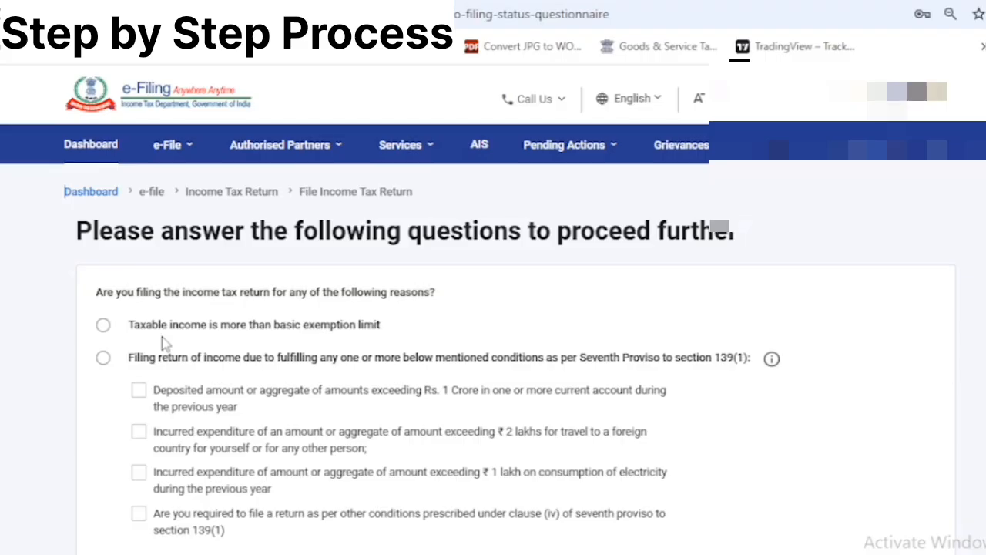
- Give taxable income above the basic exemption limit as the filing reason and acknowledge the pre-filled data notice
click(103, 327)
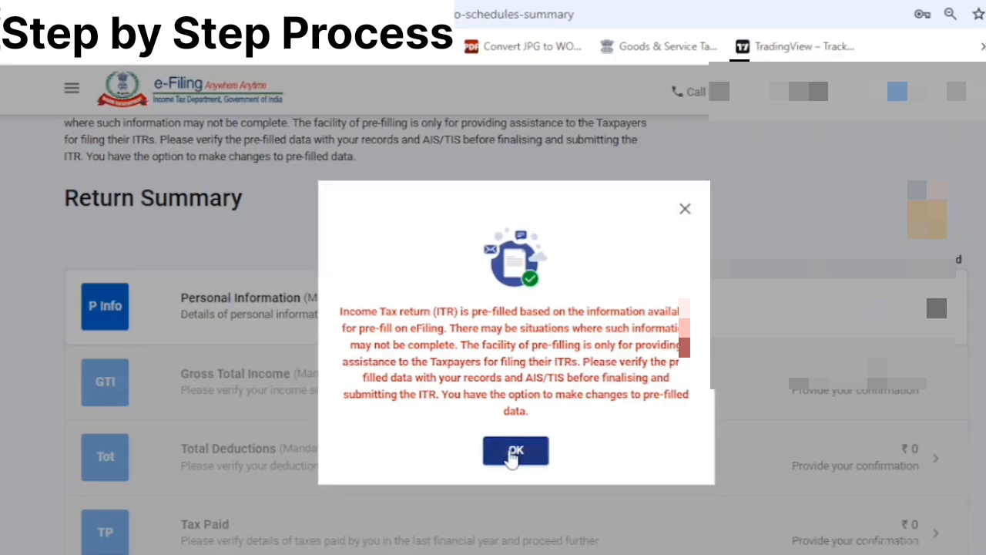
click(515, 451)
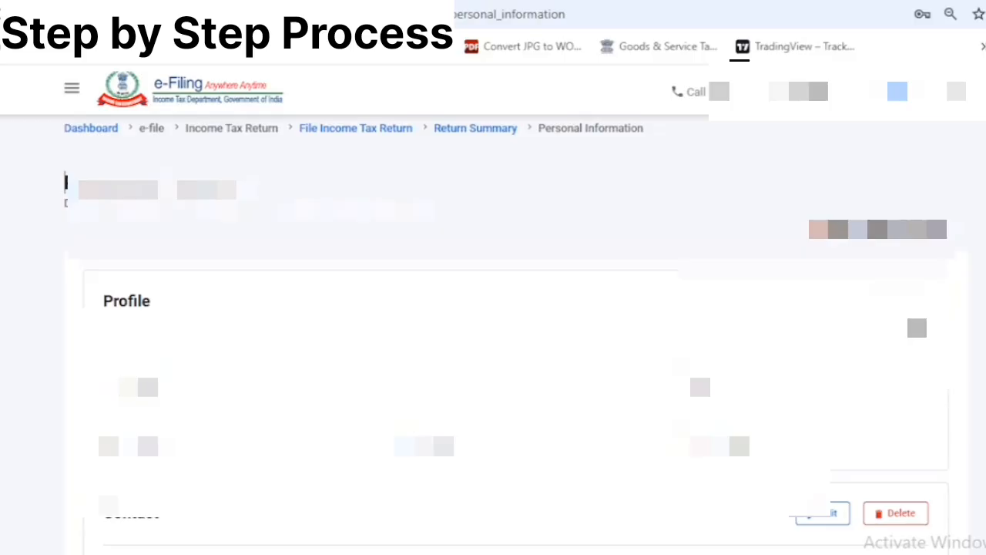
- Set the Nature of Employment to Others in the Personal Information section
scroll(493, 323, down, 2)
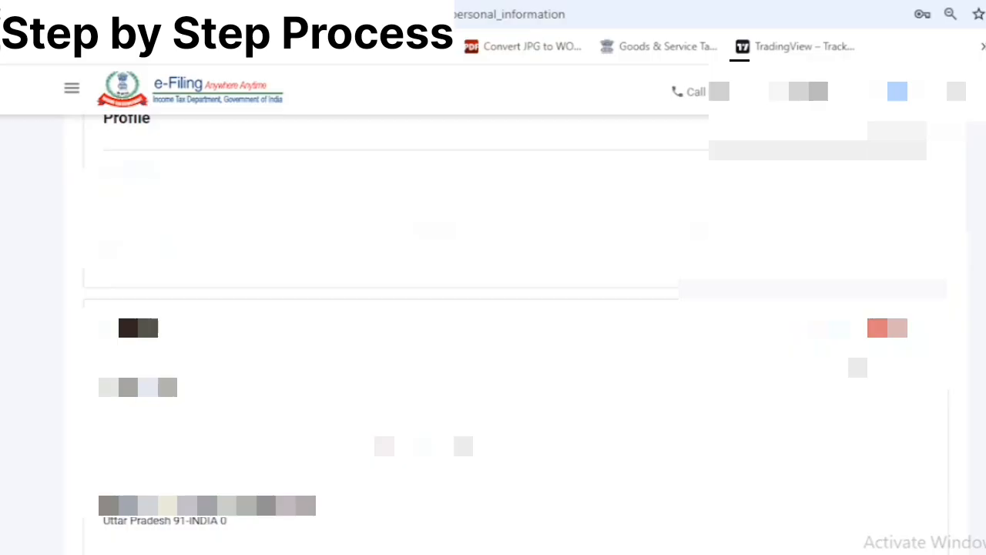
scroll(493, 324, down, 2)
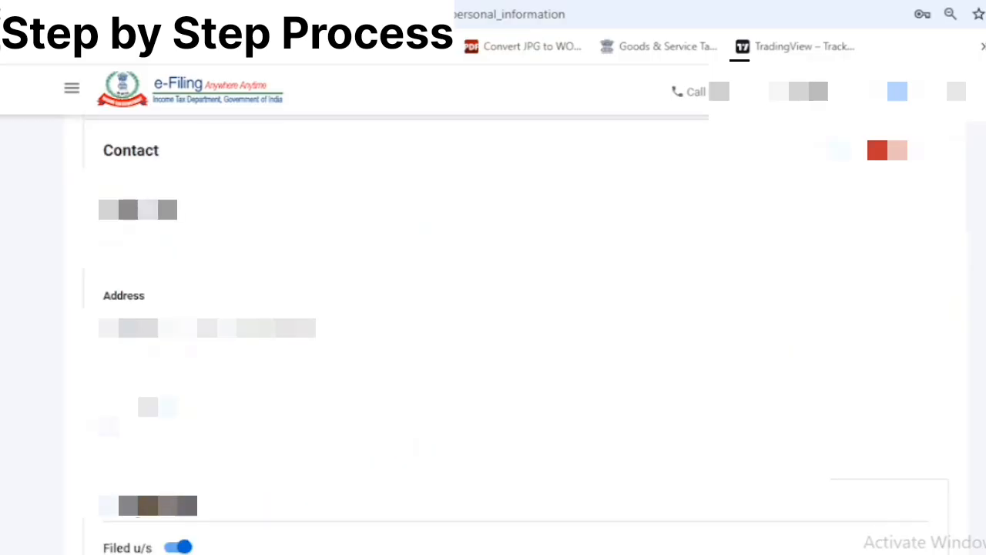
scroll(493, 323, down, 2)
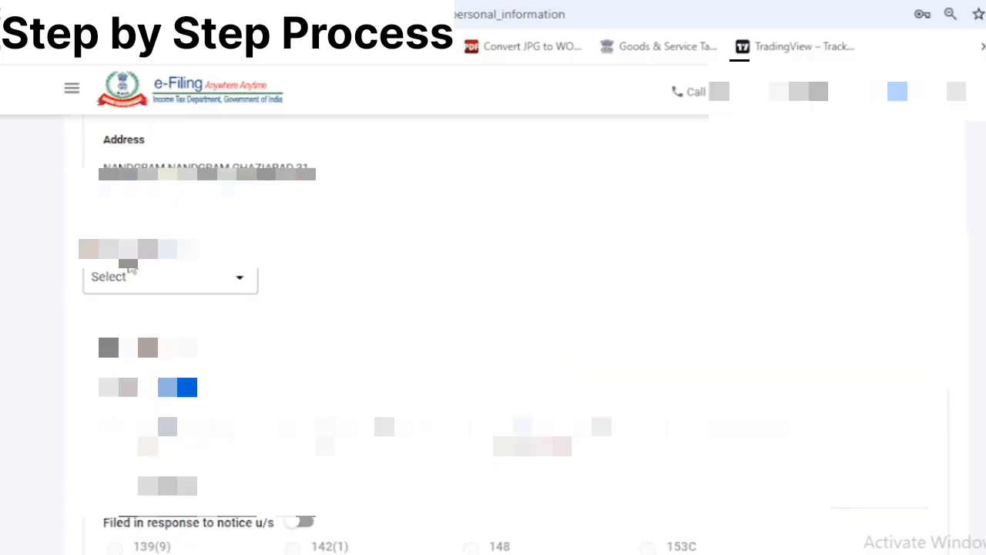
click(132, 273)
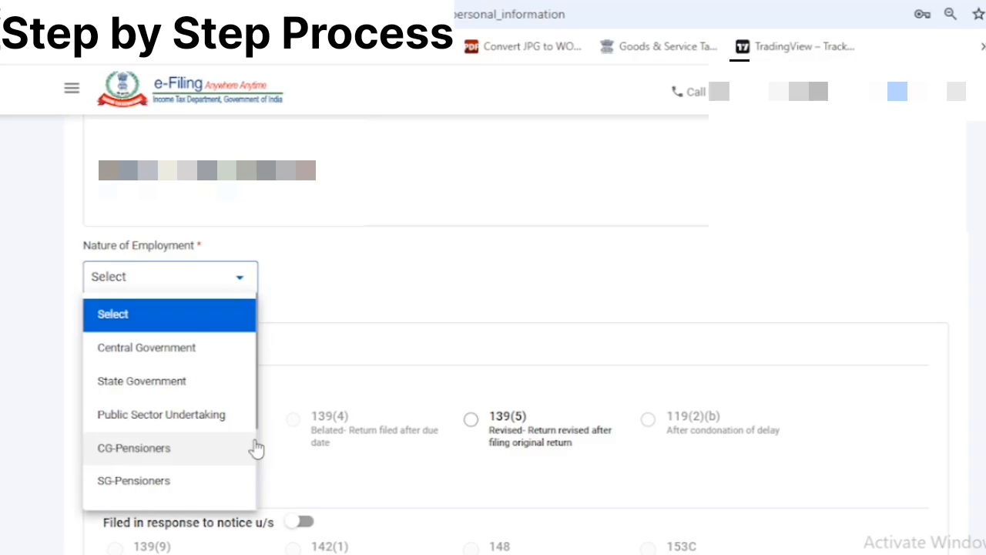
click(256, 449)
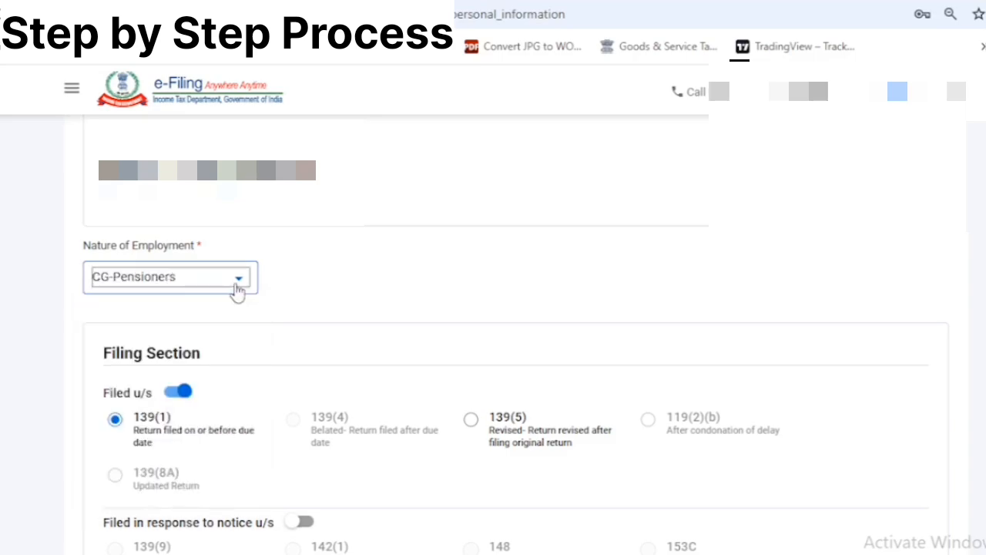
click(238, 287)
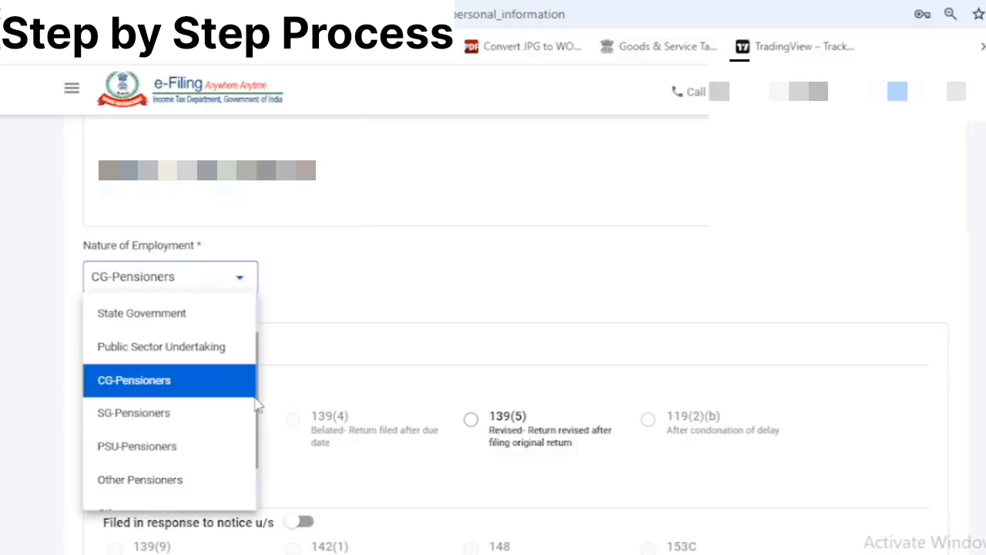
scroll(224, 452, down, 1)
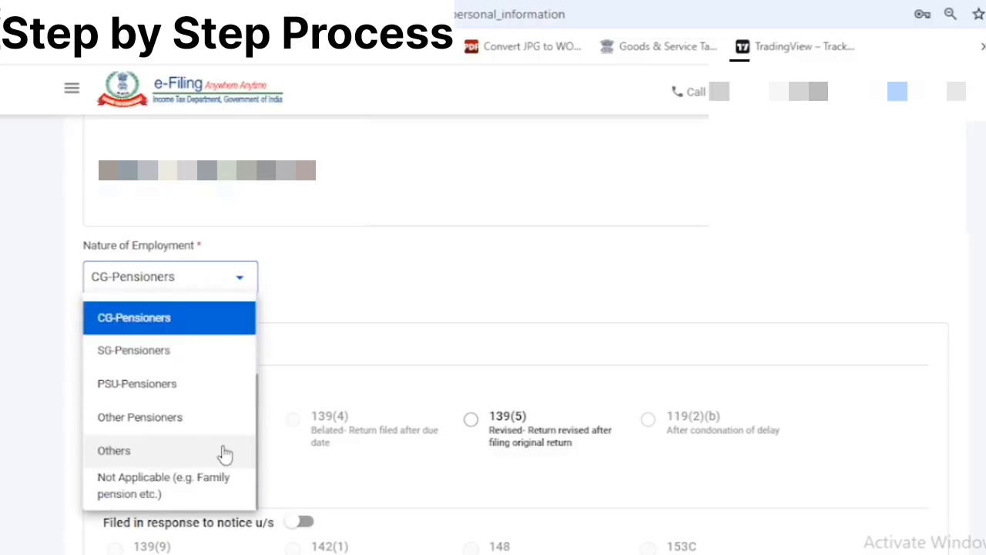
click(224, 451)
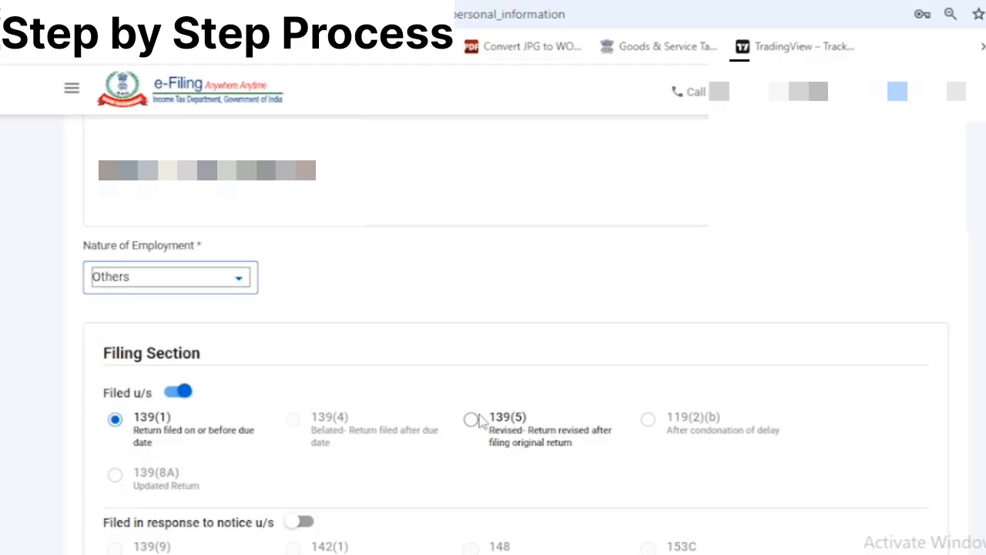
- Review the filing section, tax regime choice and bank details, and confirm the Personal Information section
scroll(478, 420, down, 3)
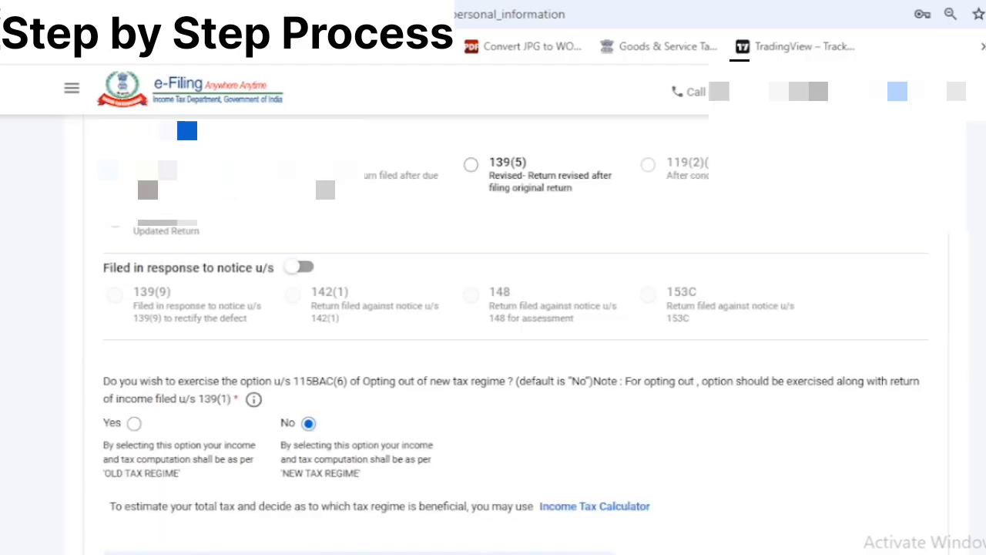
scroll(493, 324, down, 2)
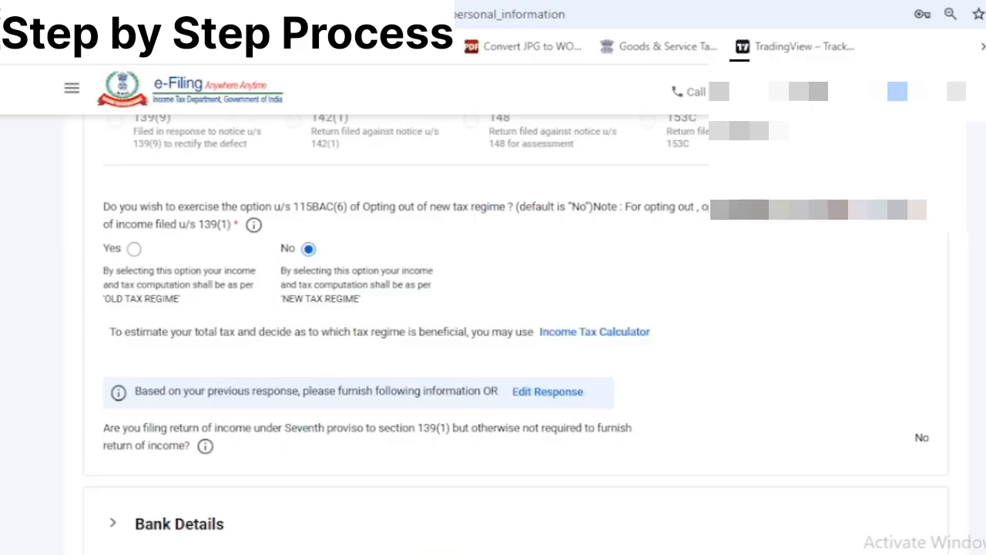
scroll(244, 425, down, 2)
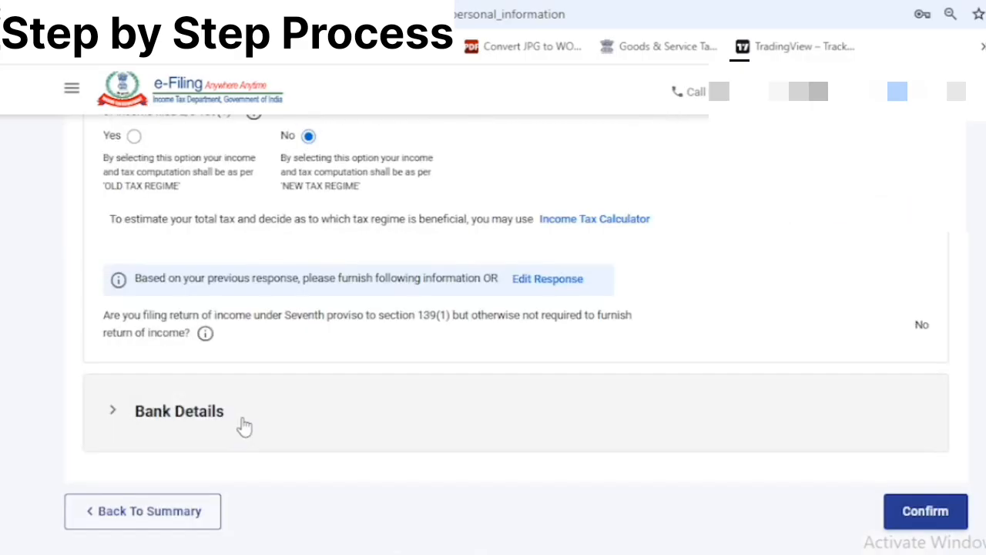
click(244, 425)
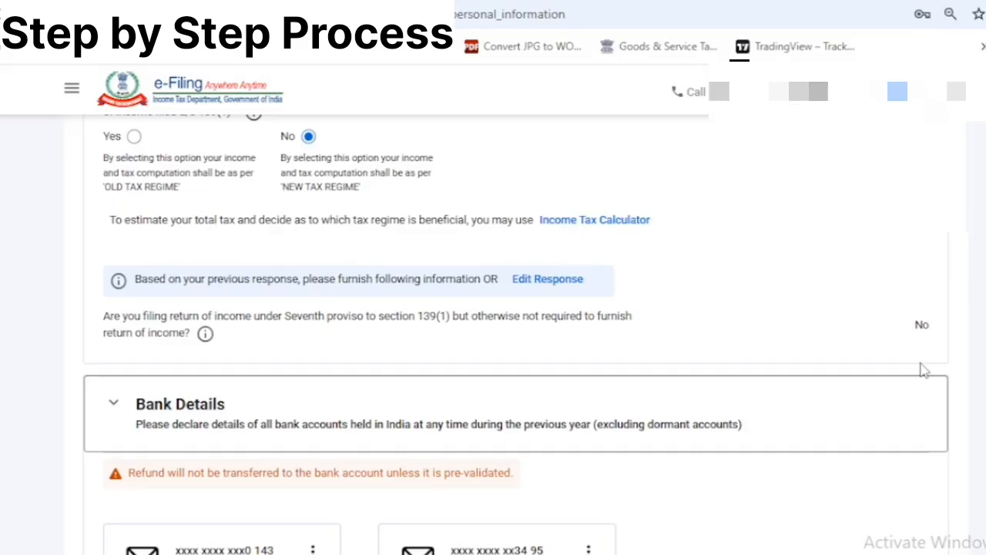
scroll(924, 370, down, 3)
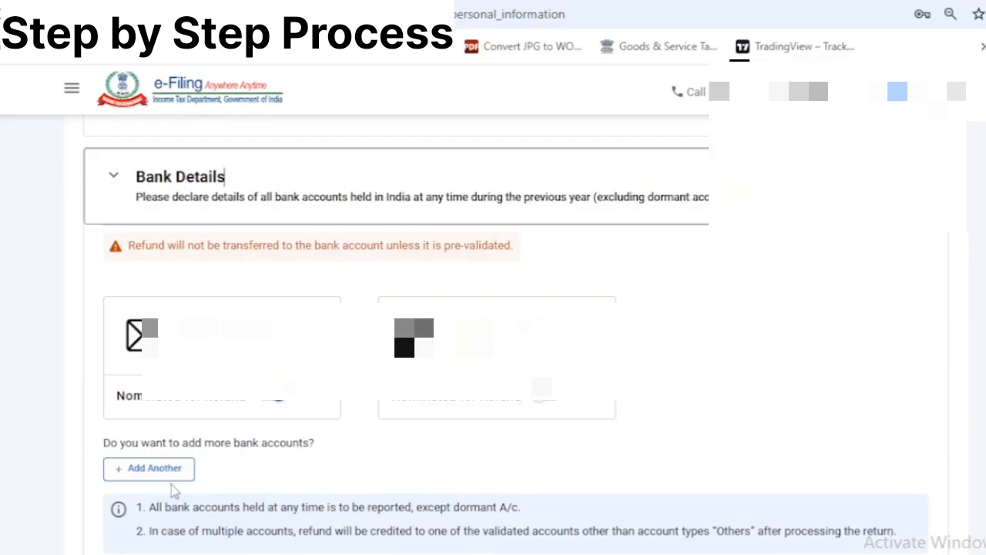
scroll(174, 491, down, 2)
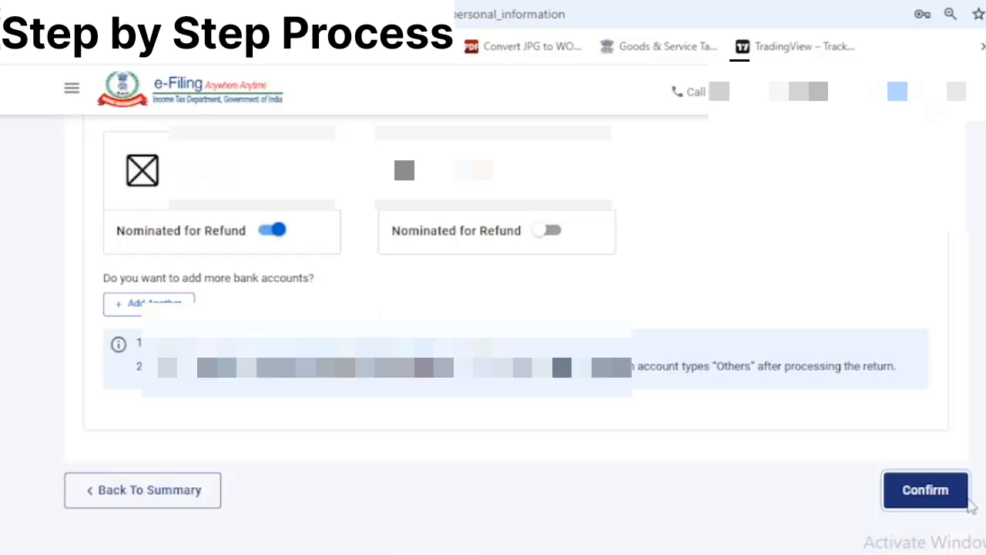
click(948, 493)
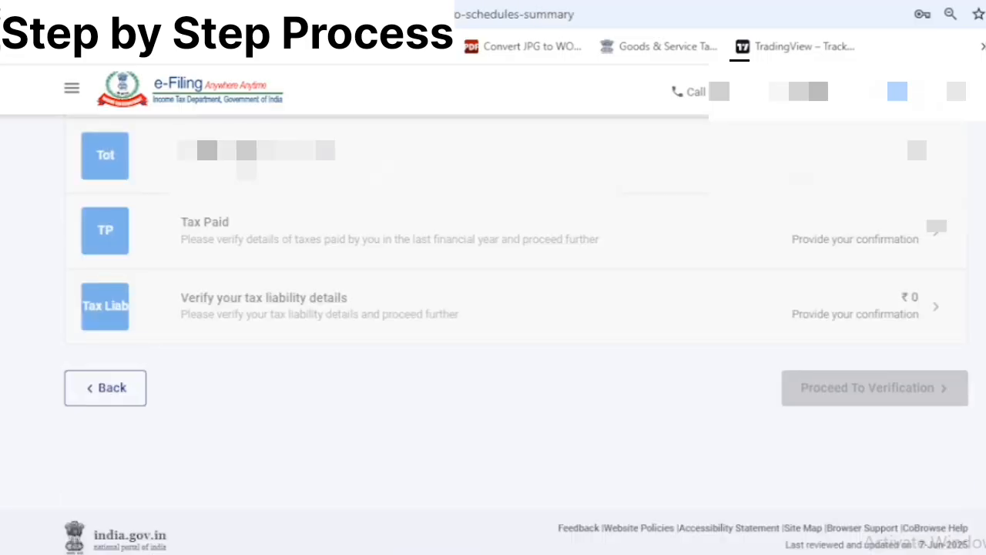
- Open the Gross Total Income section from the return summary
scroll(515, 308, up, 2)
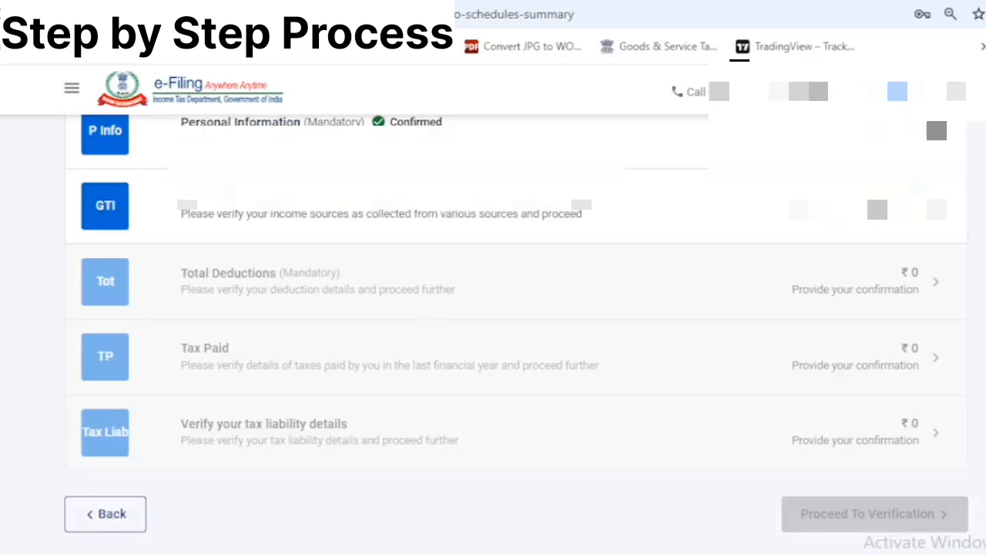
scroll(711, 334, up, 2)
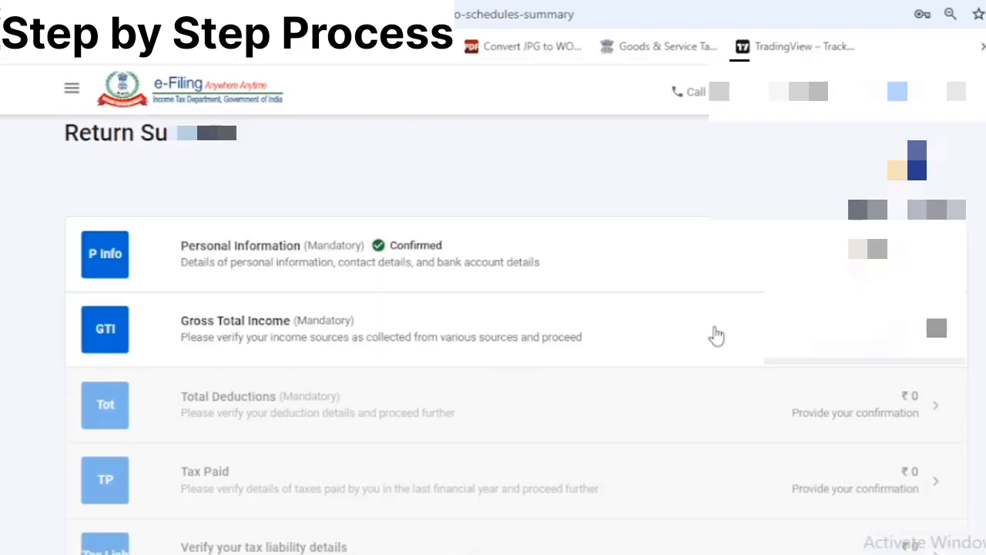
click(715, 334)
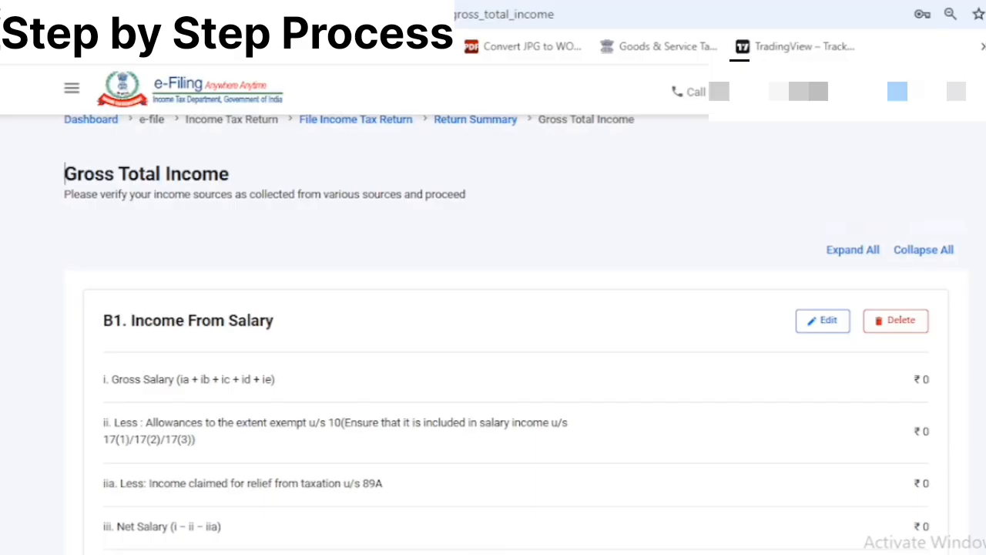
- Open the Income From Salary details and examine the salary components, exempt allowances and deductions u/s 16
scroll(493, 347, down, 1)
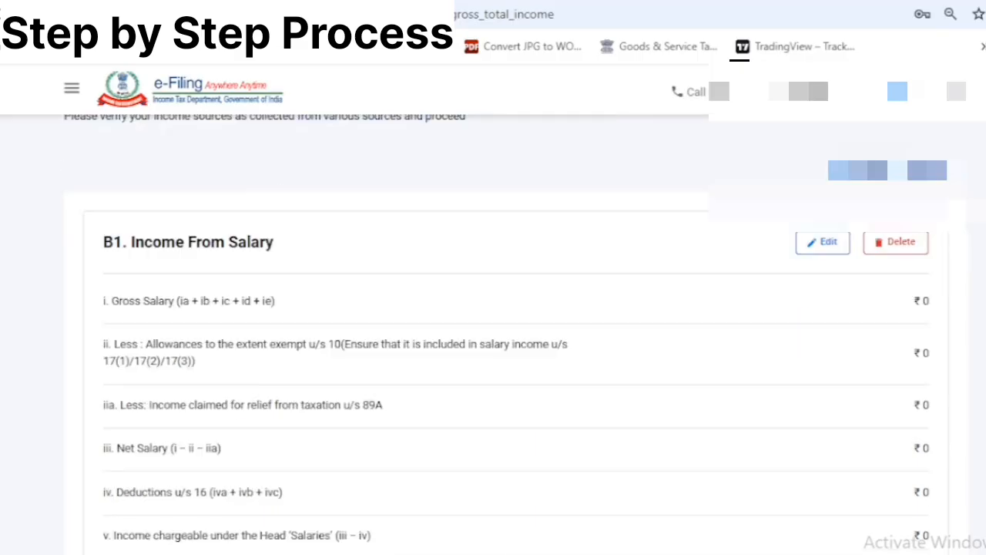
click(824, 244)
scroll(829, 253, down, 1)
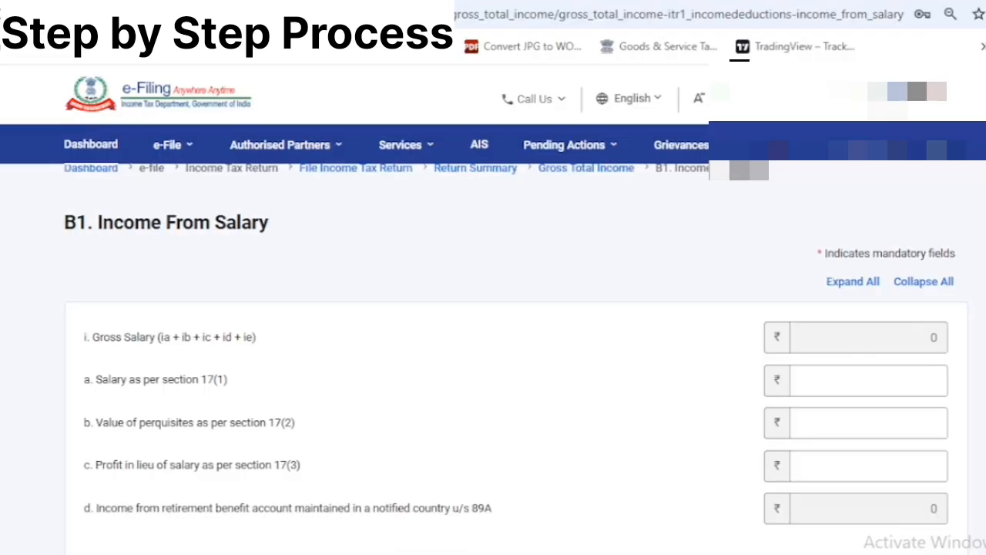
scroll(493, 339, down, 3)
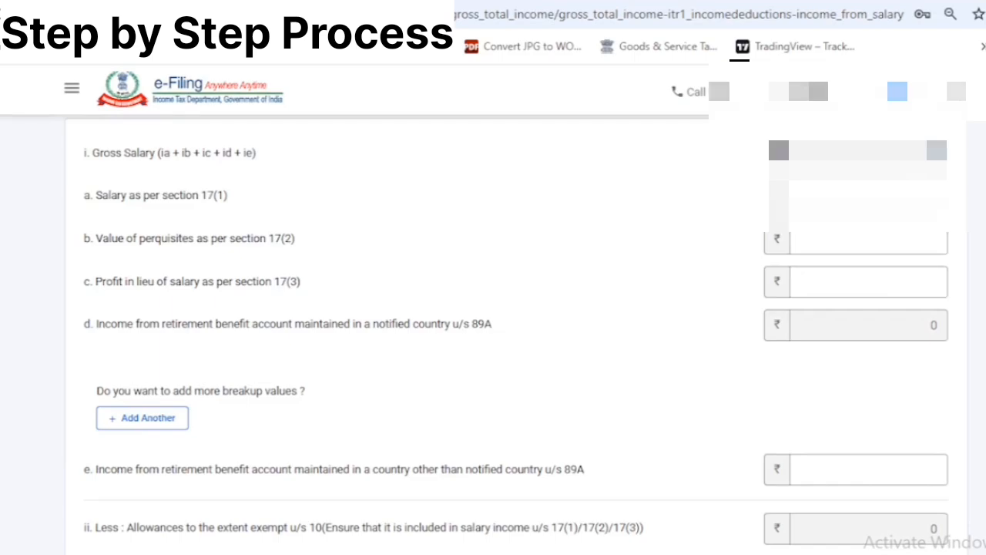
scroll(493, 331, down, 1)
scroll(493, 331, down, 1)
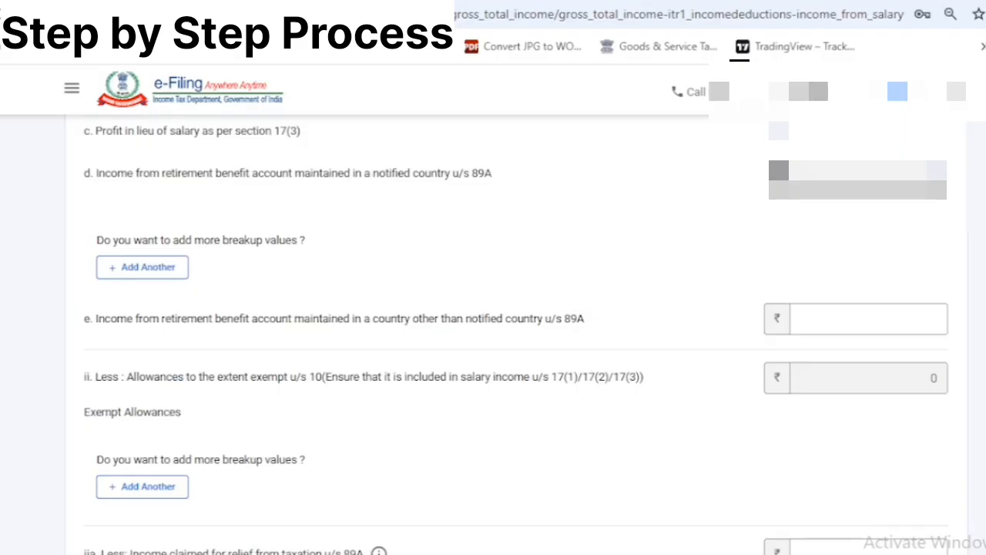
scroll(493, 331, down, 1)
scroll(493, 331, down, 1)
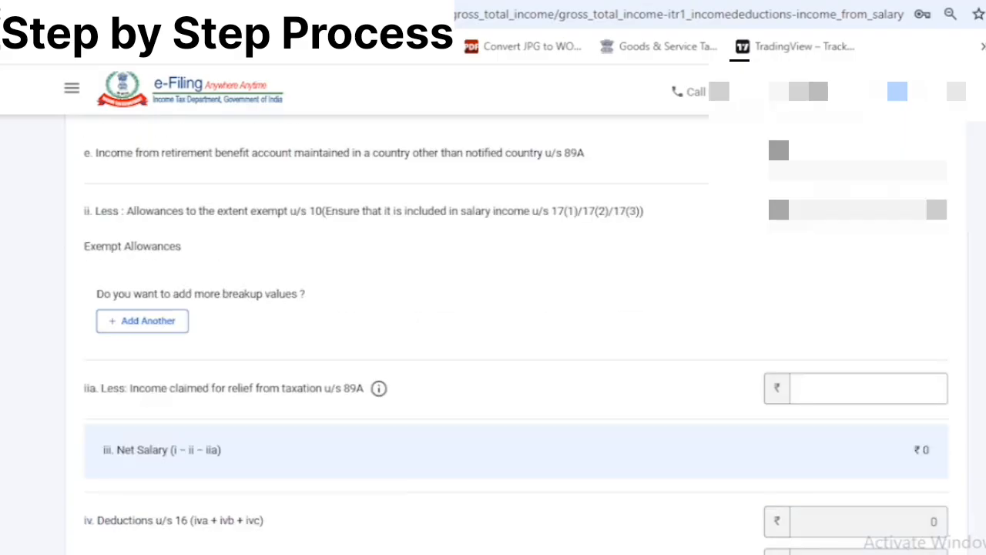
drag(84, 519, 84, 545)
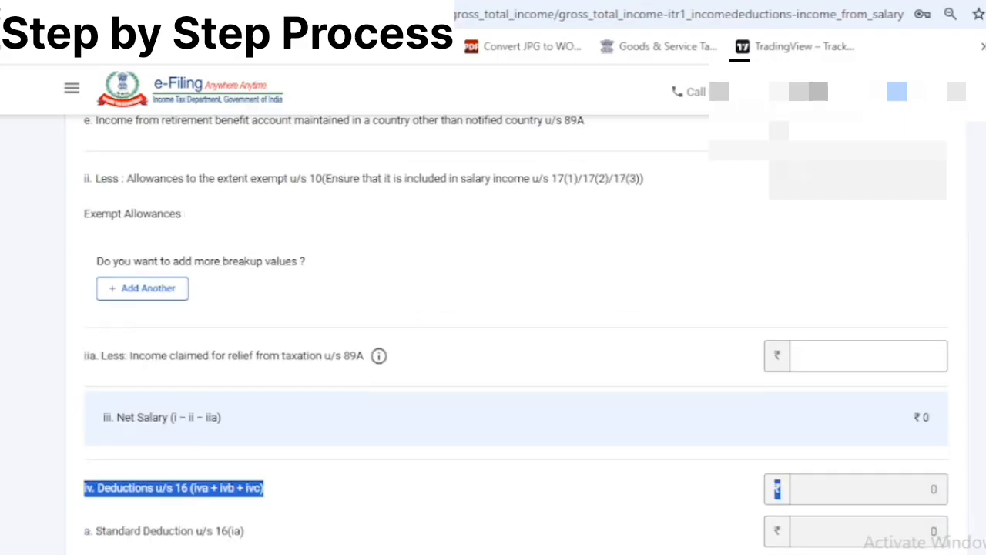
click(308, 490)
scroll(493, 331, down, 1)
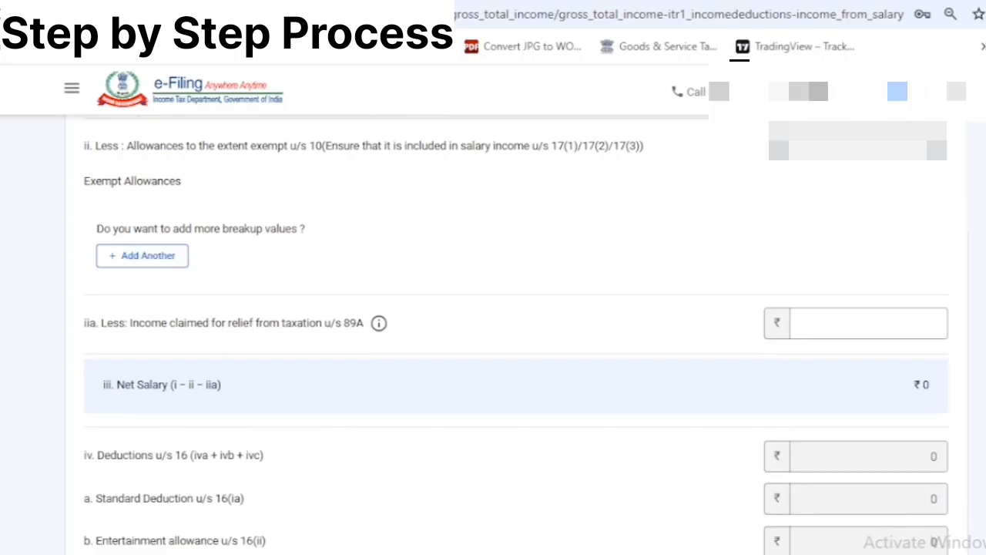
scroll(493, 331, down, 3)
scroll(917, 226, down, 2)
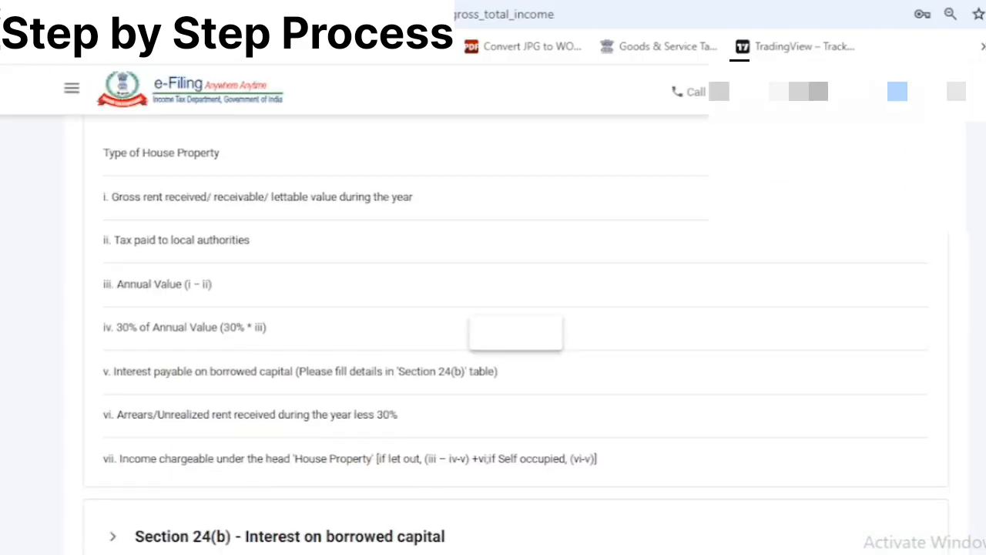
- Delete the B2 Income from House Property entry and confirm the deletion
scroll(516, 331, up, 8)
scroll(516, 331, down, 5)
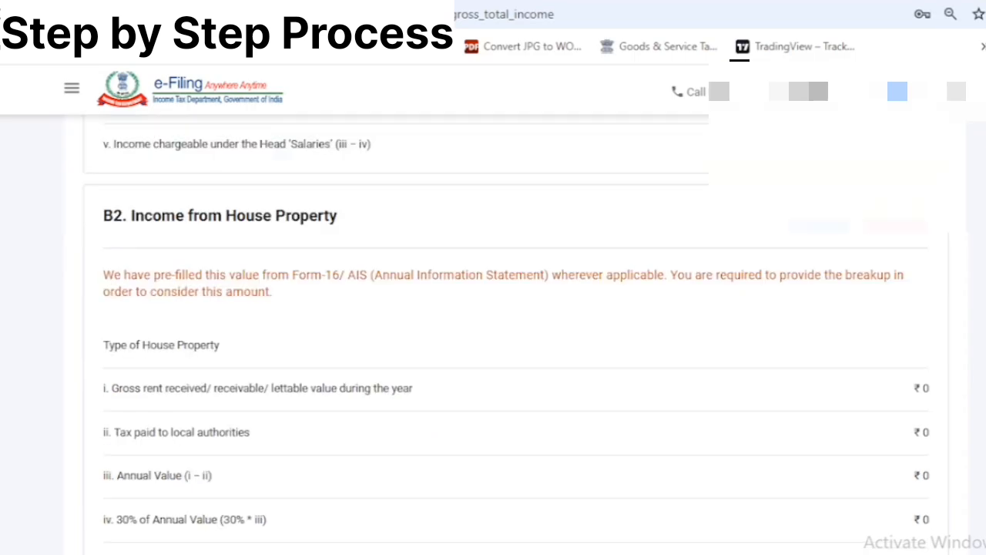
scroll(516, 331, down, 1)
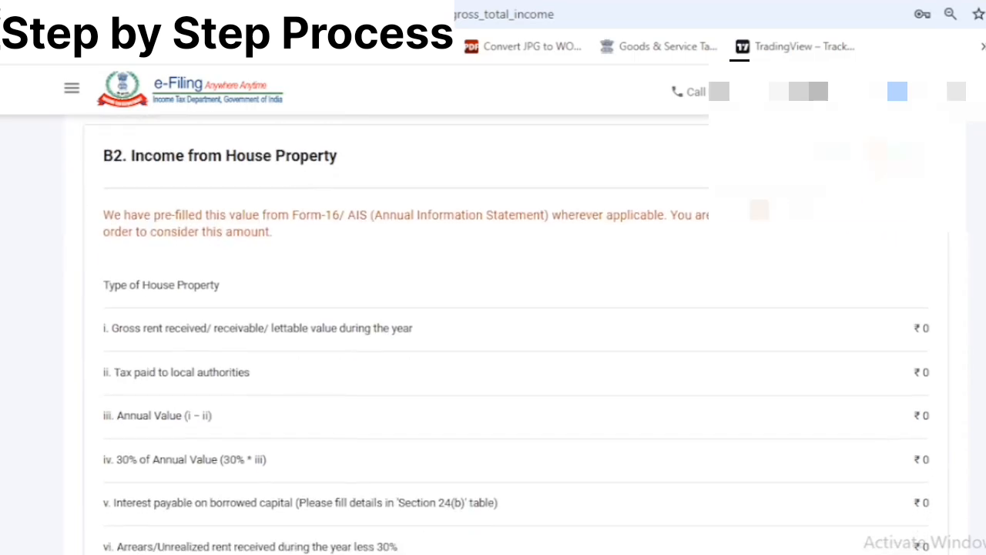
scroll(516, 331, up, 3)
scroll(516, 331, up, 3)
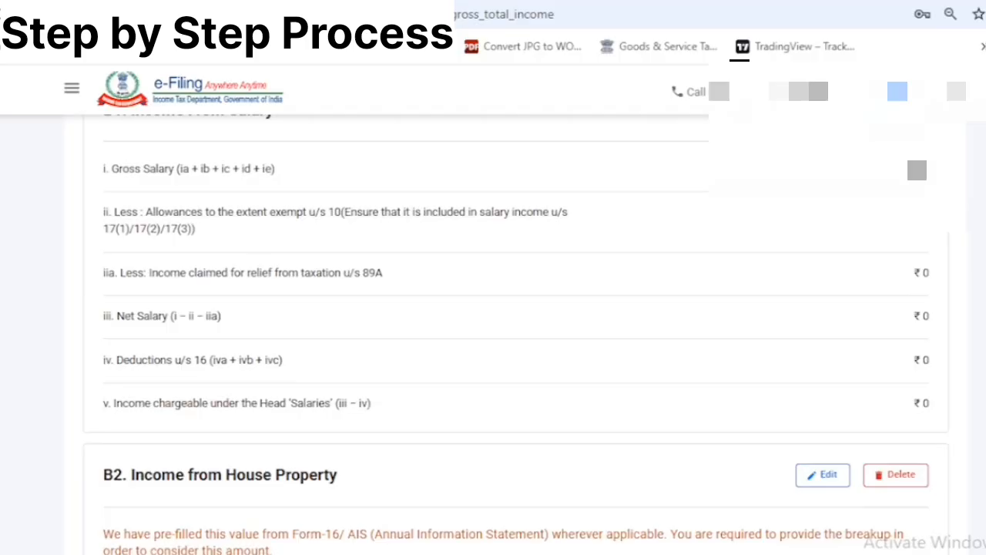
scroll(622, 241, down, 5)
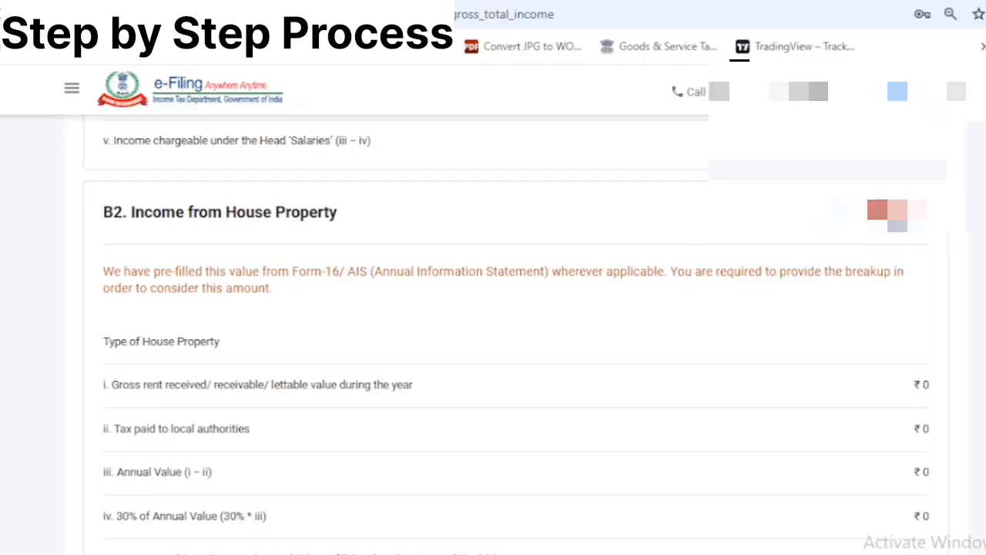
click(896, 209)
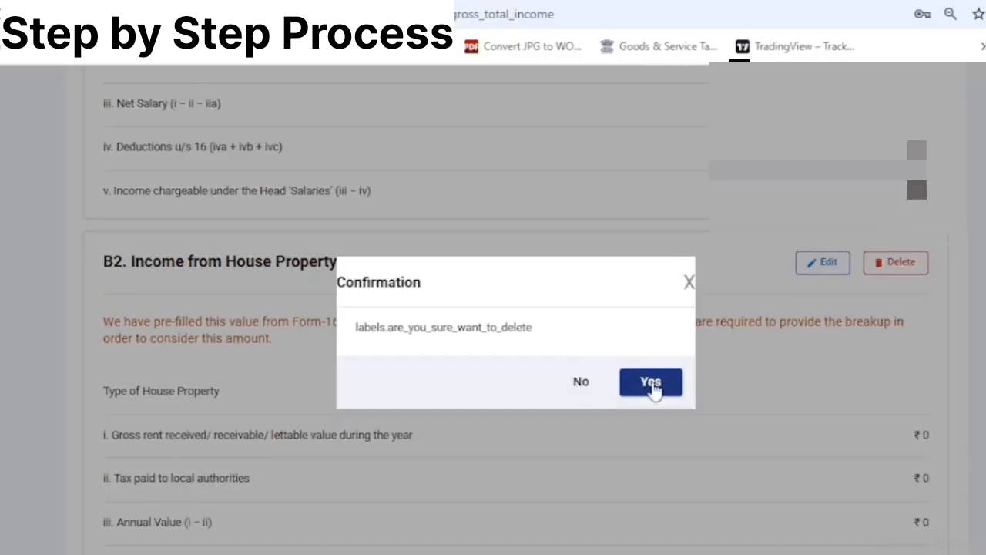
click(652, 387)
- Look over Section 24(b) and expand the breakup of B3 Income from Other Sources
scroll(514, 339, down, 4)
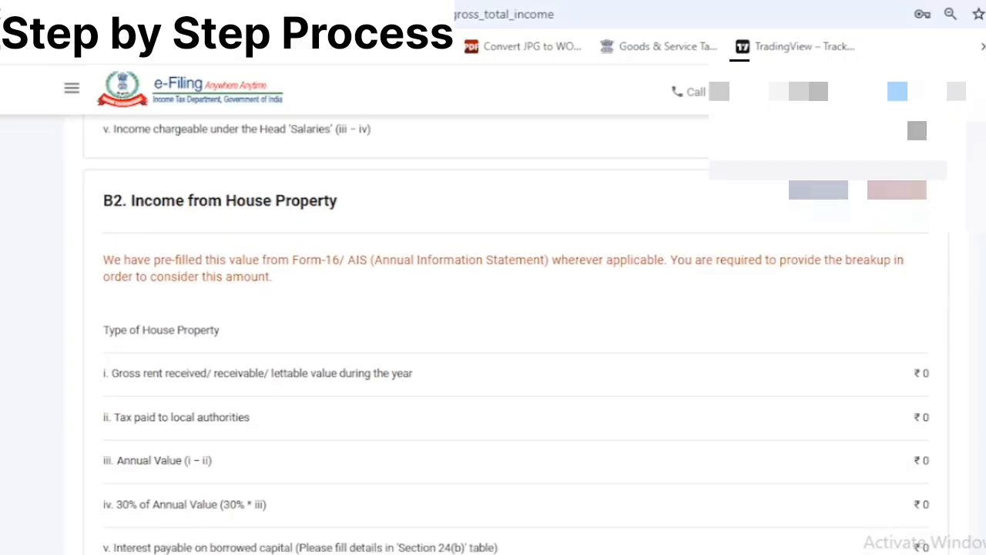
triple_click(289, 448)
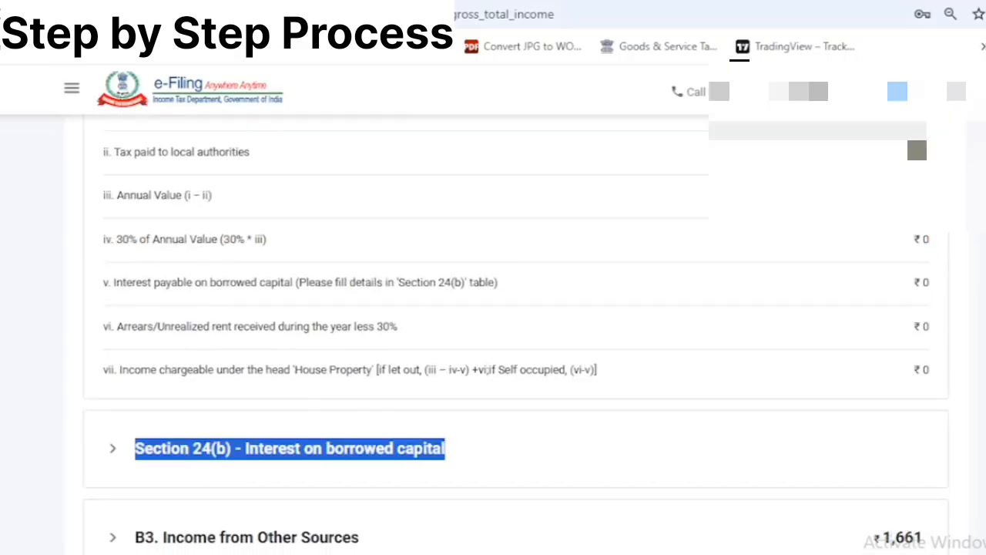
scroll(549, 337, down, 4)
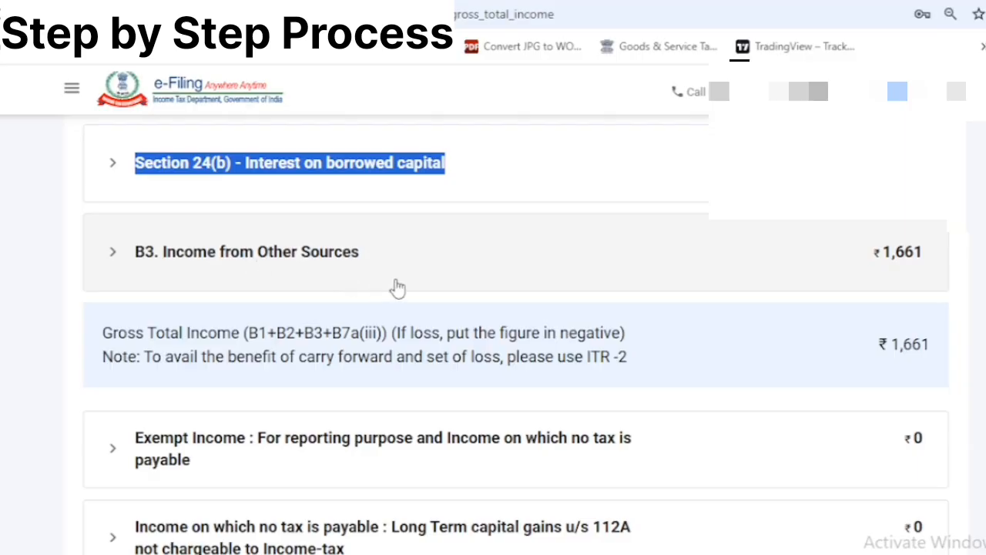
click(544, 275)
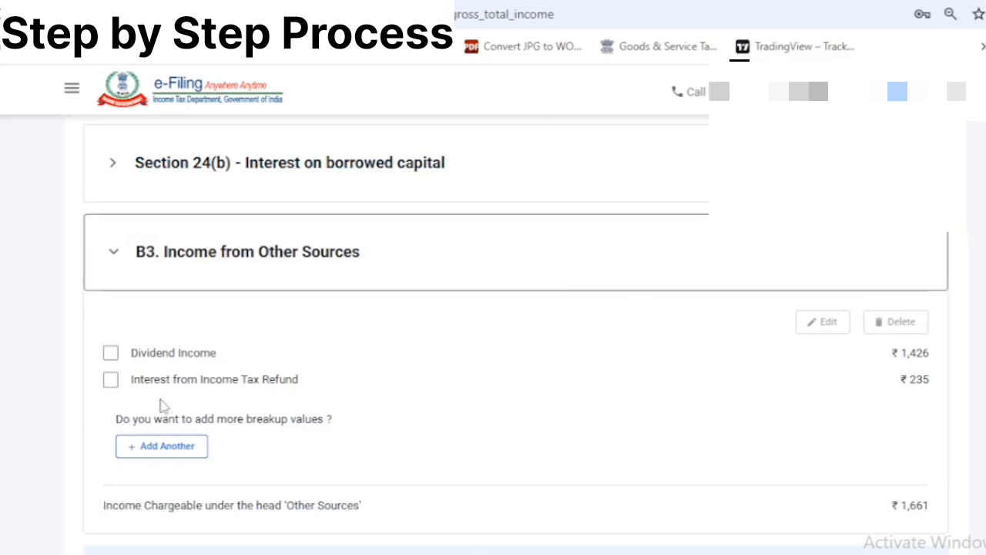
- Check the Nature of Income options for another other-sources entry and return to Gross Total Income without adding one
click(172, 447)
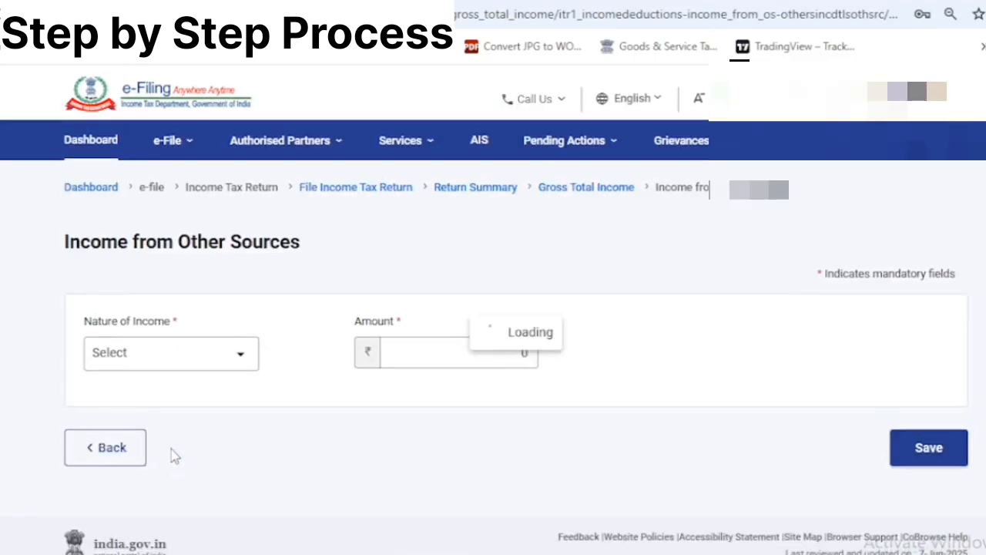
click(238, 359)
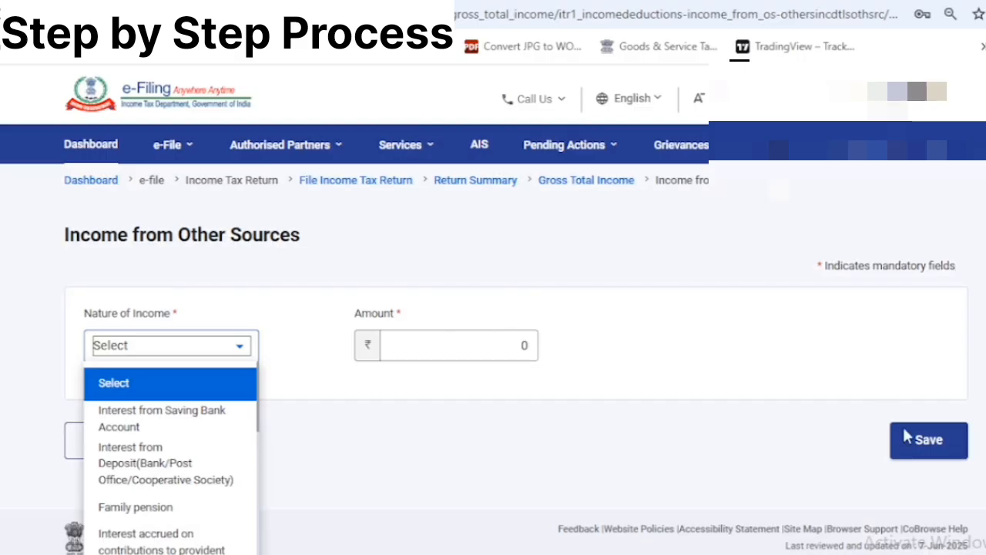
click(938, 449)
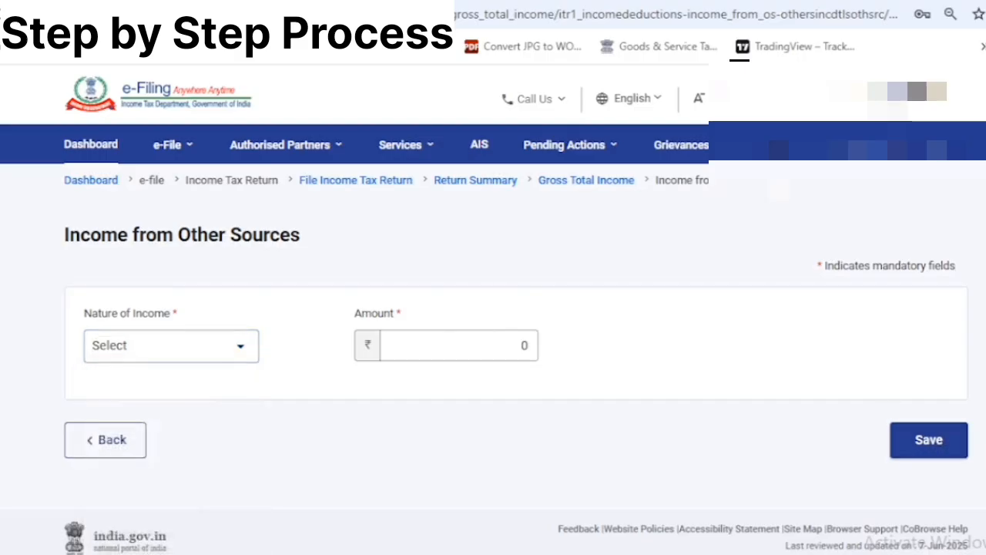
click(127, 446)
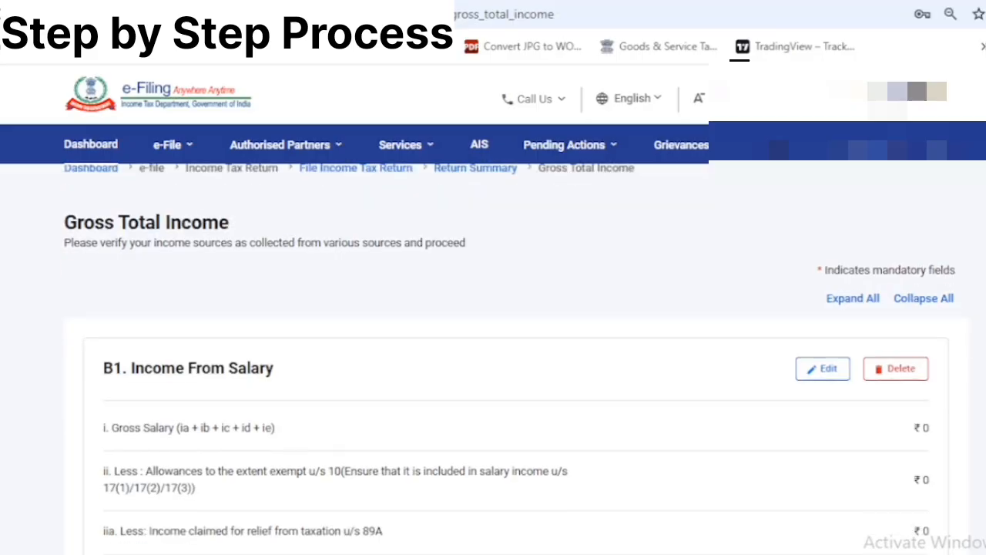
- Confirm the Gross Total Income section
scroll(914, 192, down, 6)
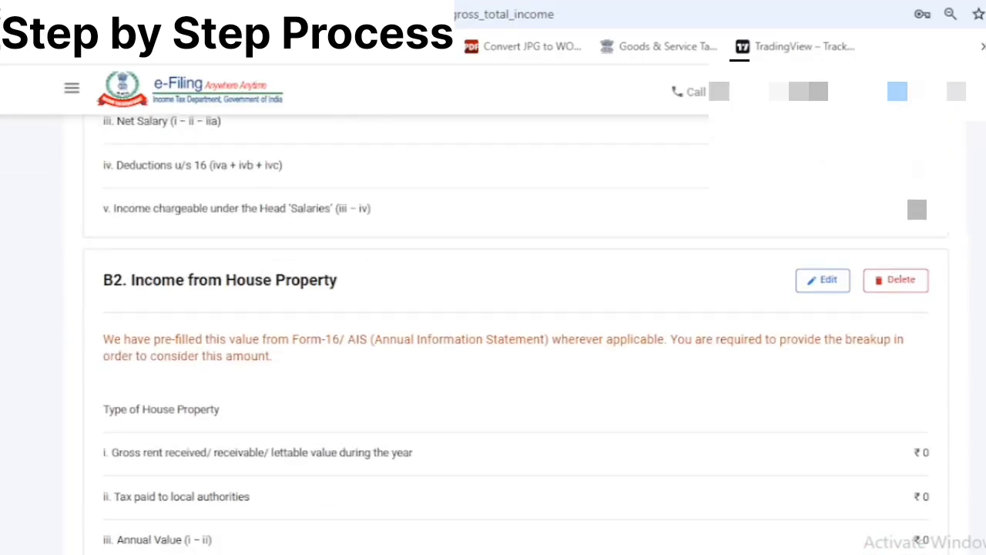
scroll(915, 192, down, 4)
scroll(914, 192, down, 5)
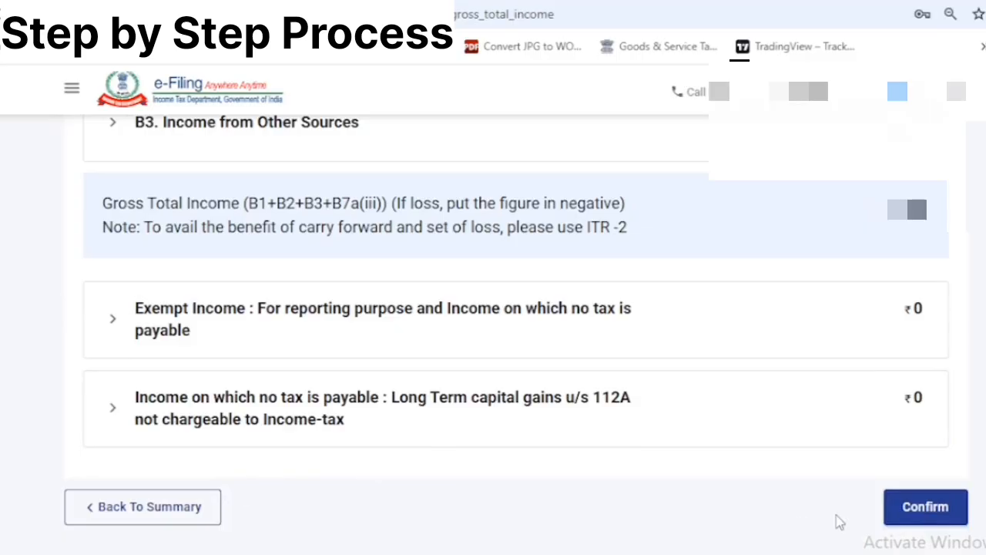
click(923, 514)
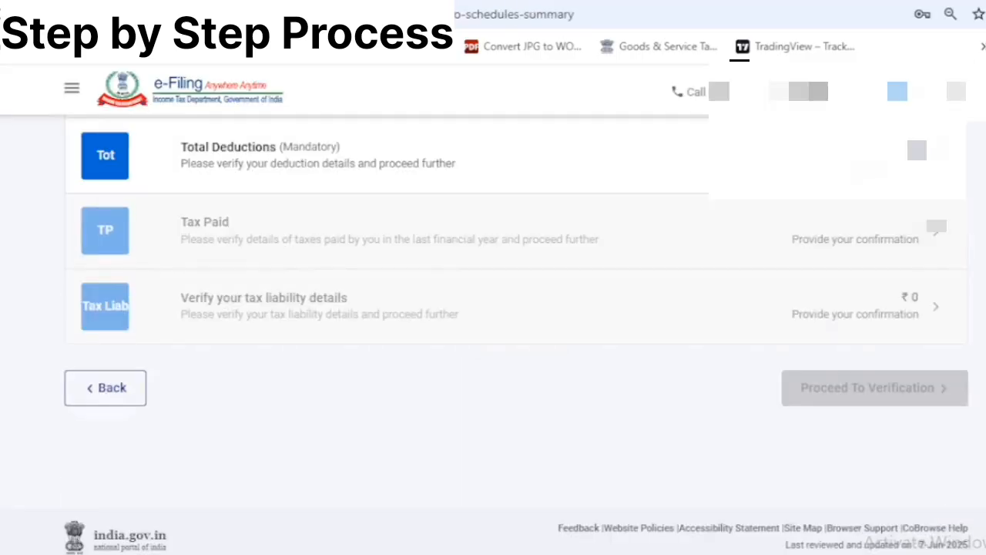
scroll(914, 192, up, 2)
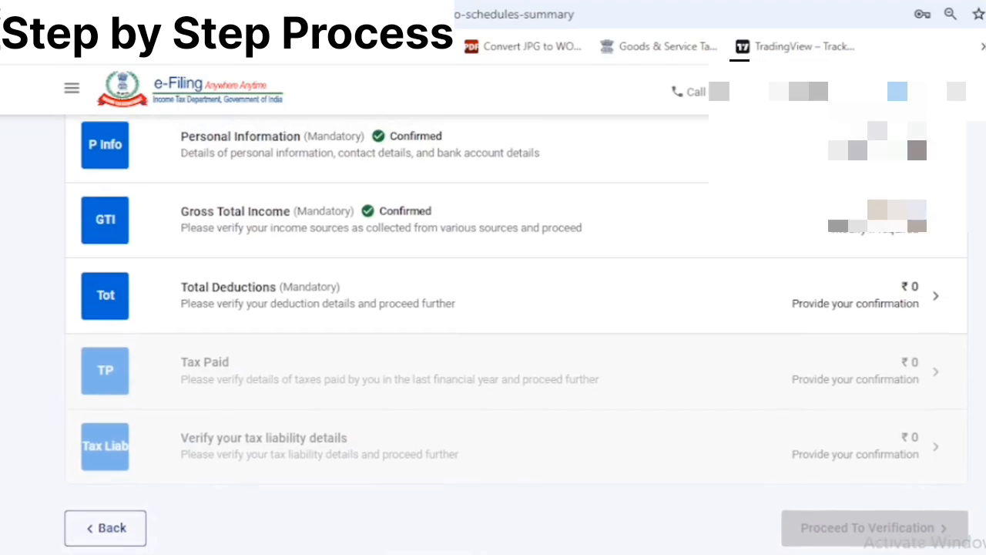
- Review the 80CCD(2), 80CCH and other deduction entries under Total Deductions and confirm the section
scroll(914, 123, down, 2)
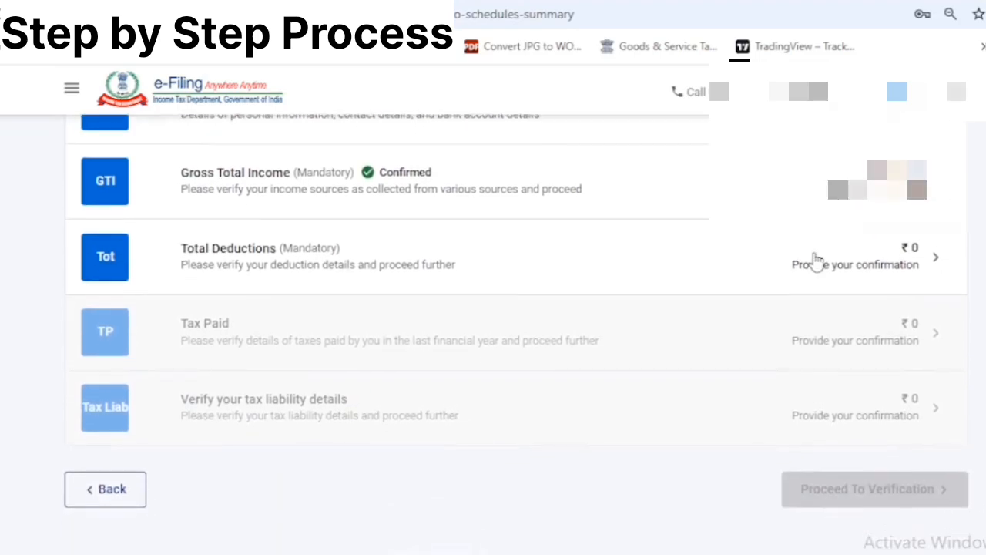
click(724, 275)
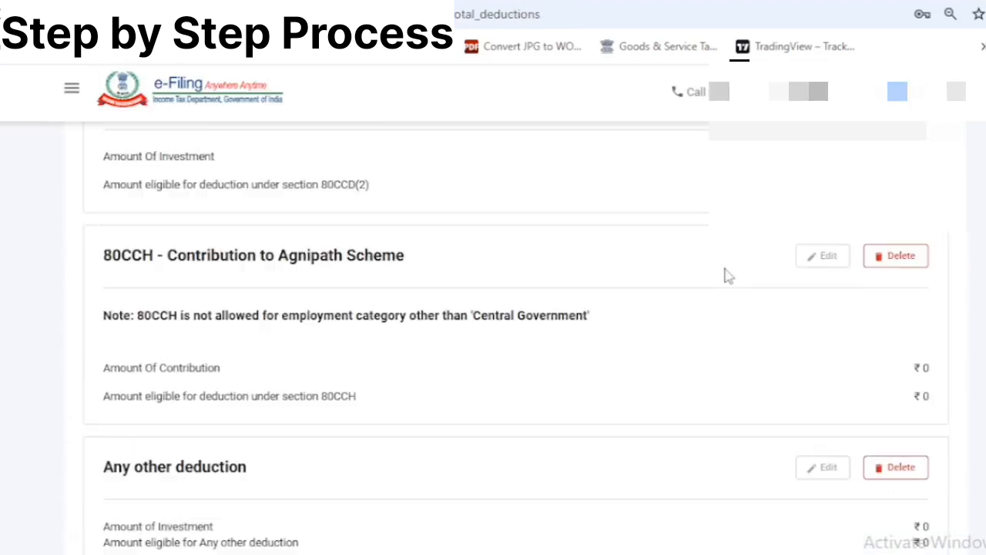
scroll(724, 275, up, 3)
scroll(514, 334, down, 2)
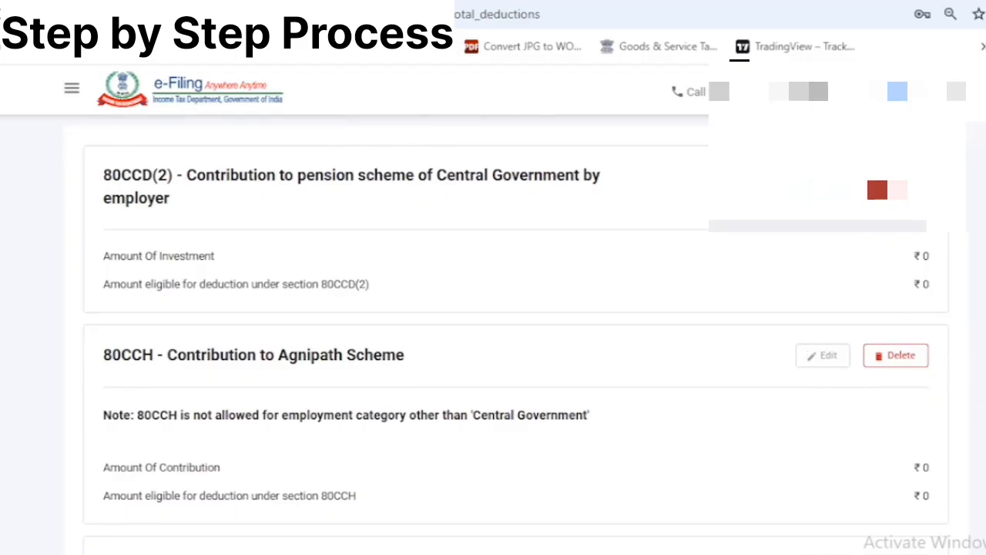
scroll(914, 139, down, 4)
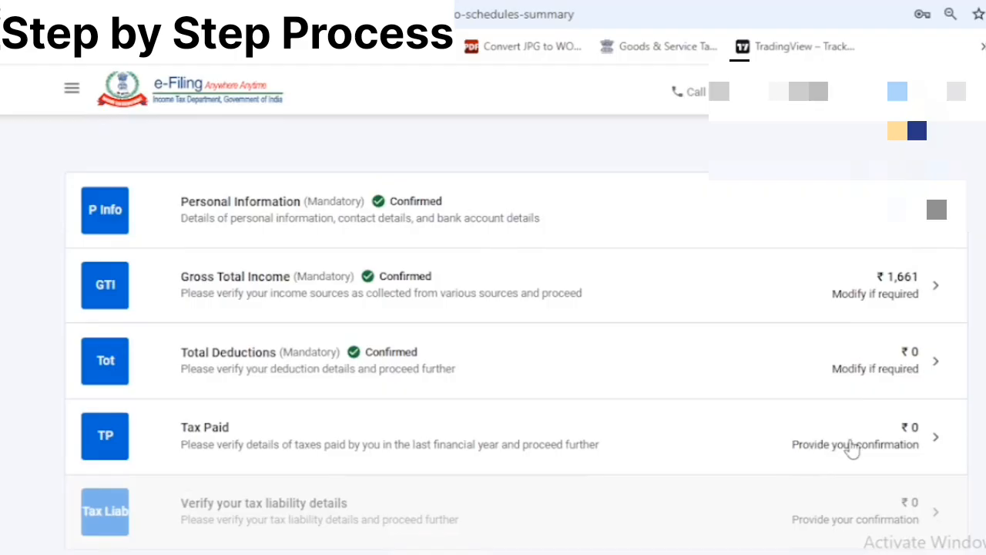
- Expand Schedule TDS1 in the Tax Paid section, look over the remaining tax schedules, and confirm the section
click(853, 451)
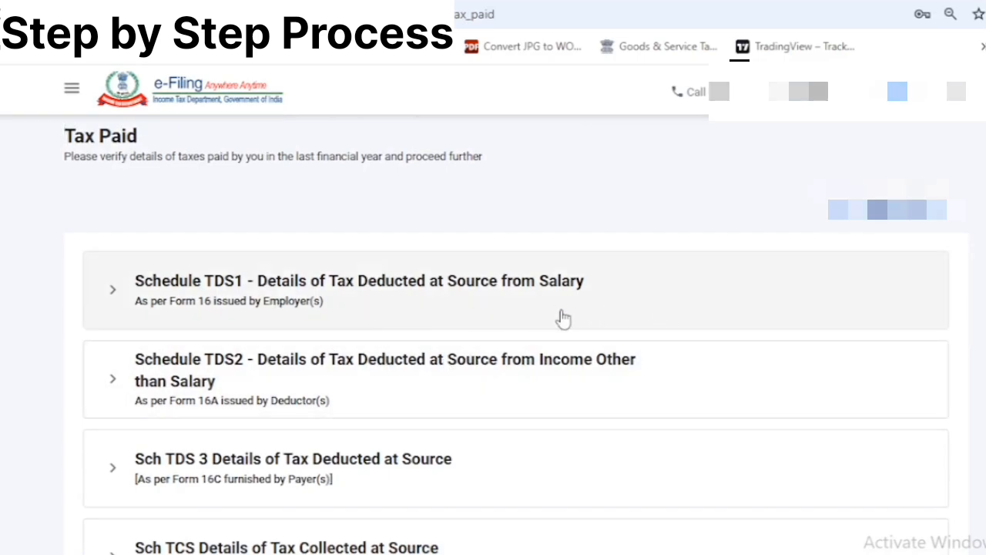
click(531, 317)
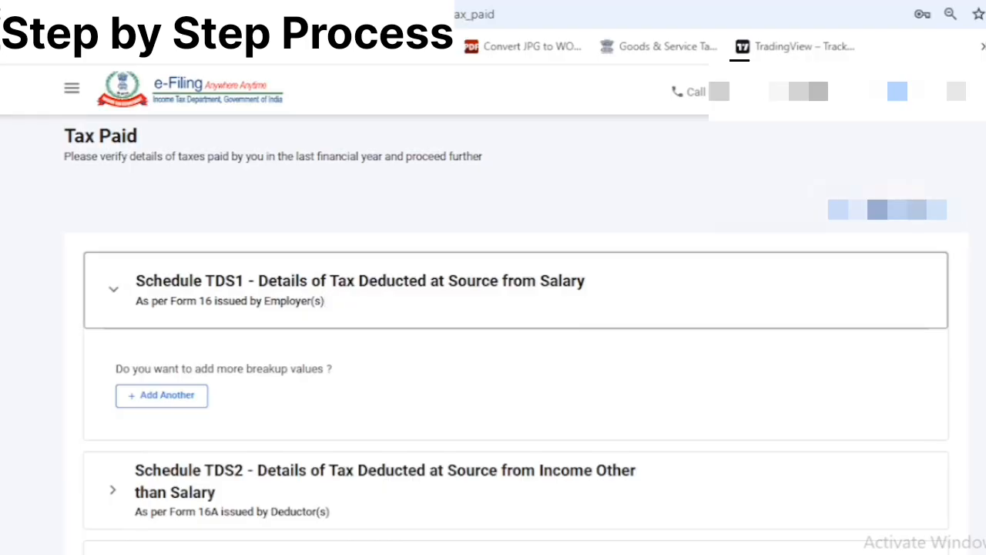
scroll(508, 332, down, 5)
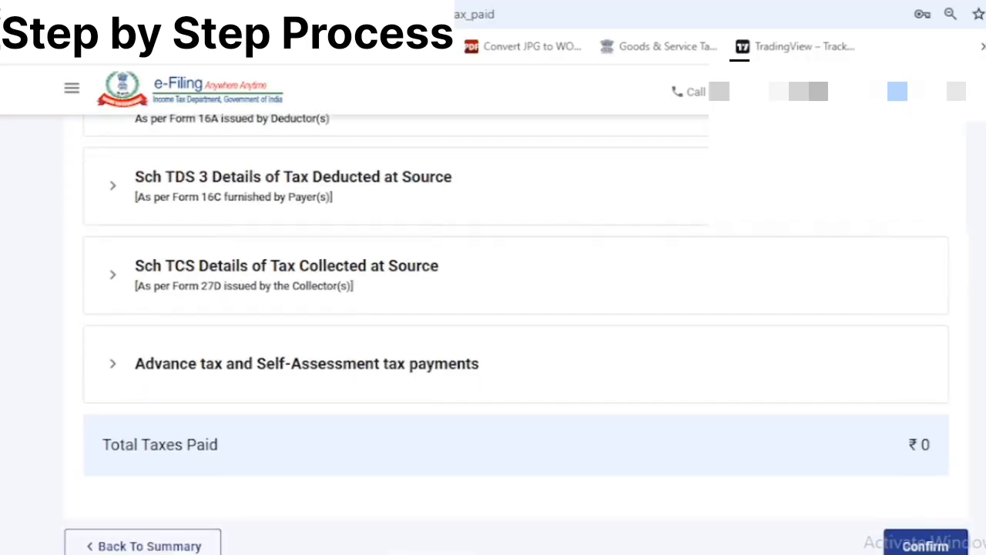
click(923, 550)
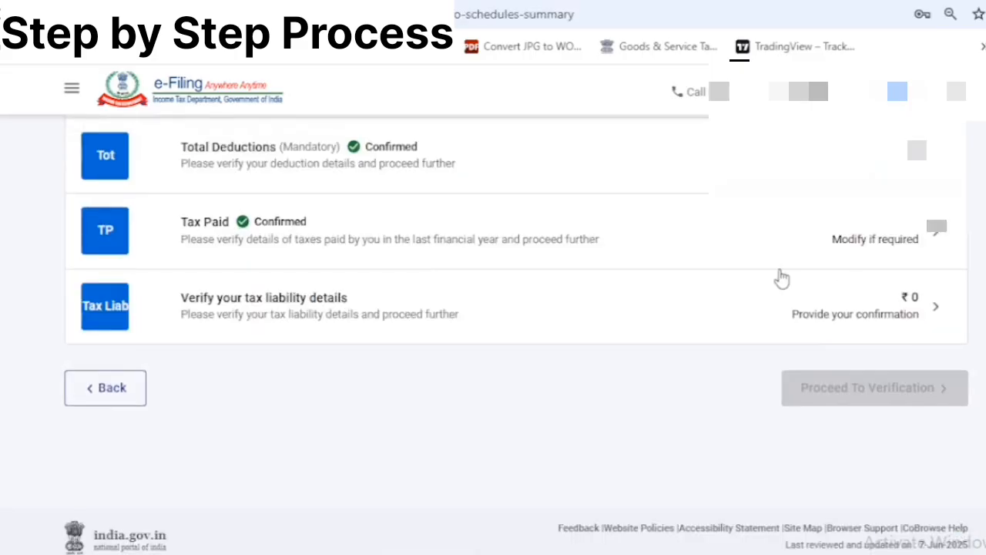
- Review the income, tax payable, interest and fee computations in the tax liability details and confirm the section
click(821, 308)
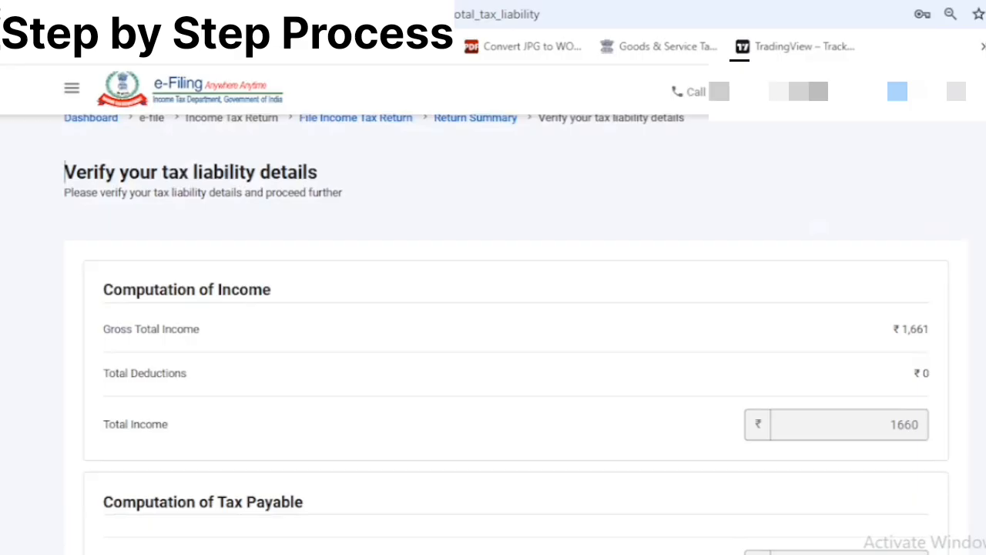
scroll(506, 333, down, 2)
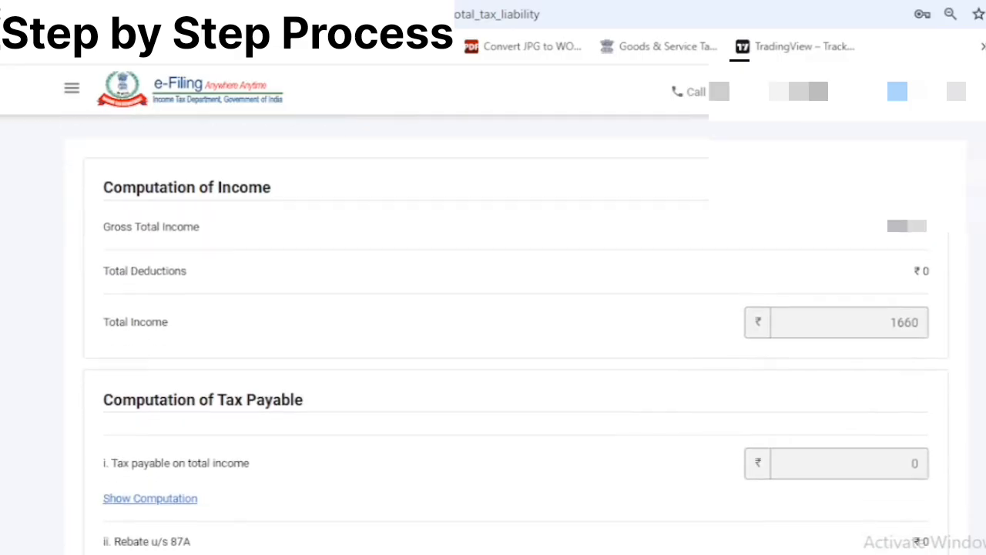
scroll(506, 333, down, 1)
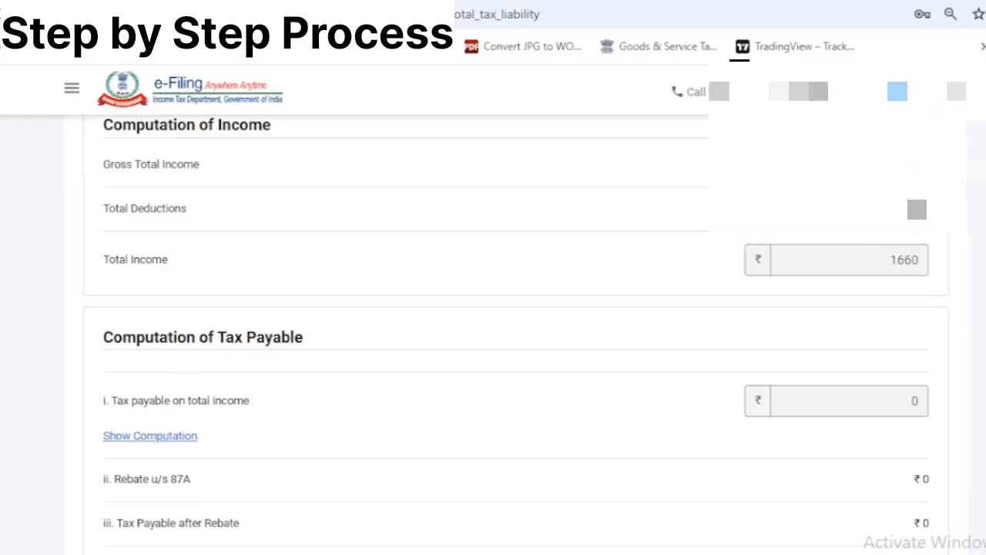
scroll(506, 333, down, 4)
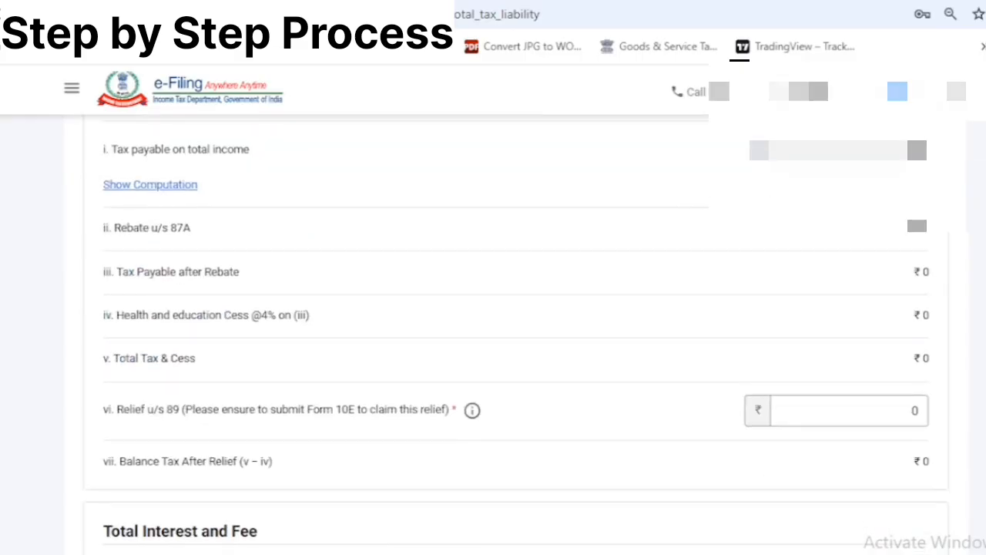
scroll(506, 333, down, 4)
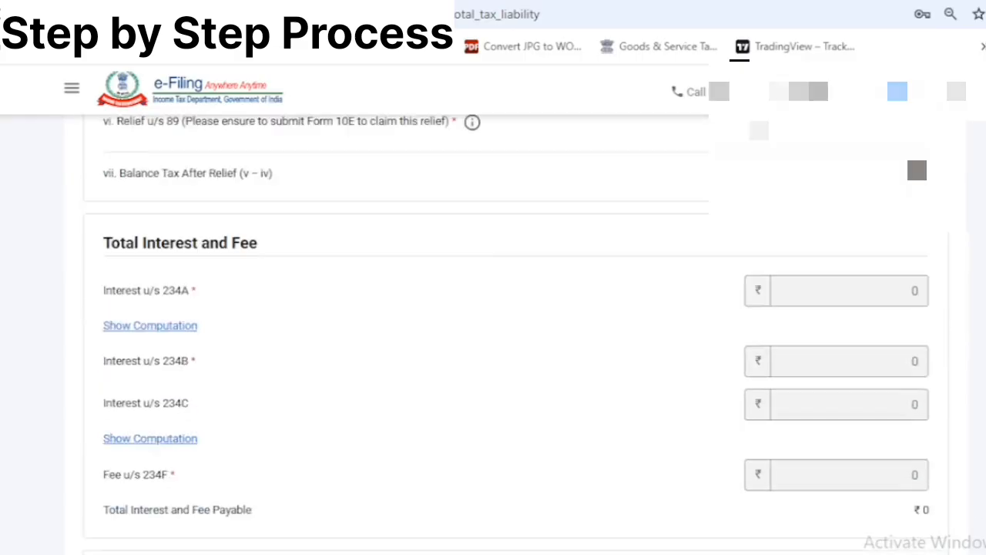
scroll(506, 332, down, 4)
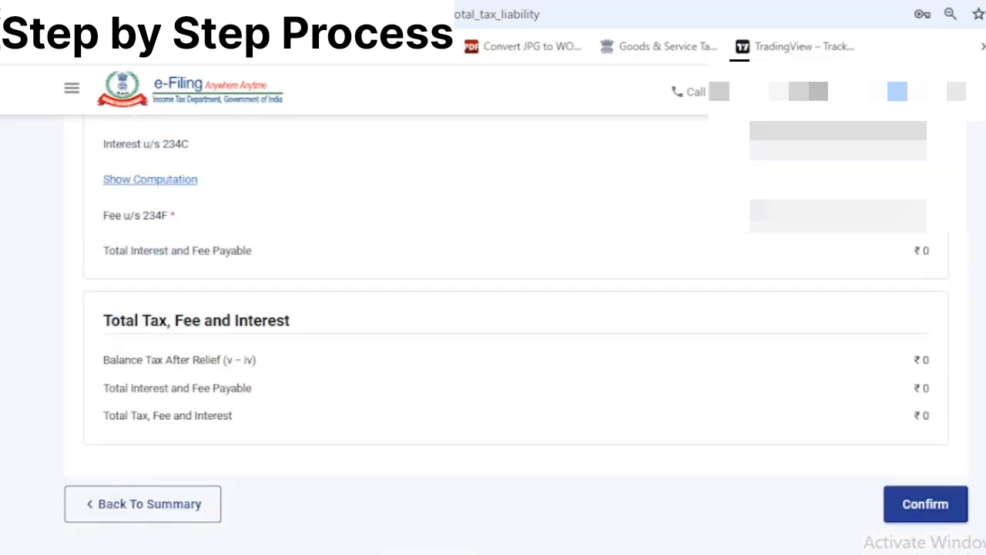
scroll(914, 192, down, 1)
click(909, 437)
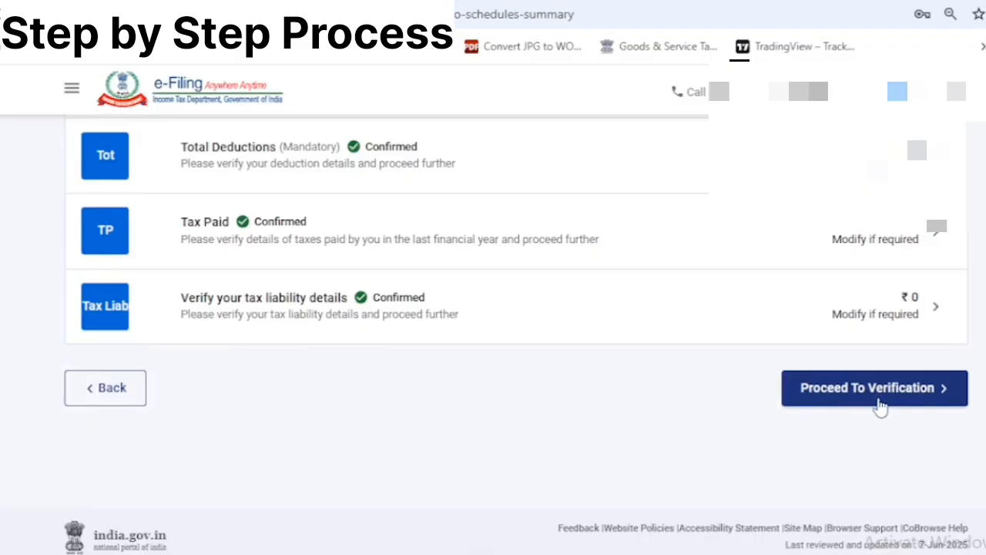
- Proceed to verification and review the tax summary from taxable income through tax payable, tax paid and Amount Payable/Refund
click(875, 389)
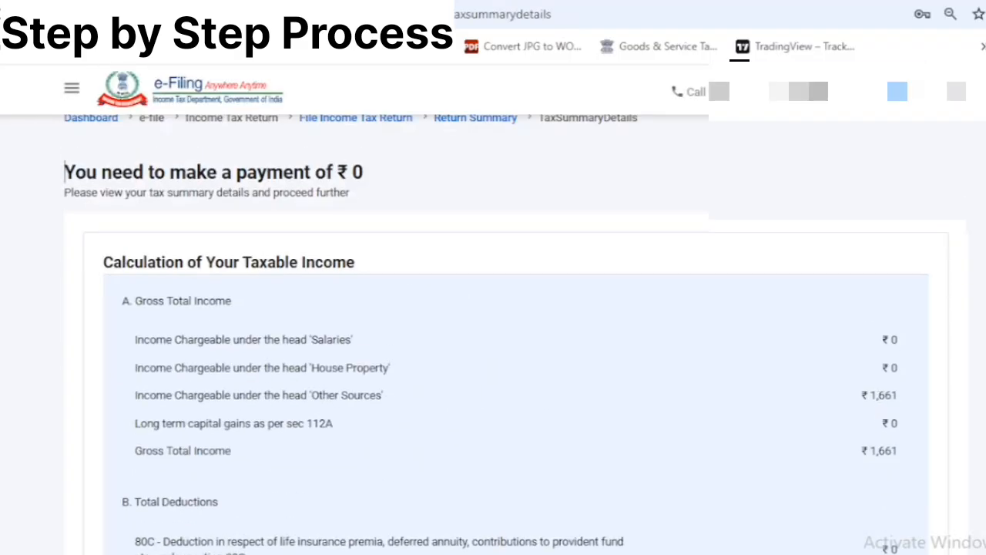
scroll(493, 331, down, 5)
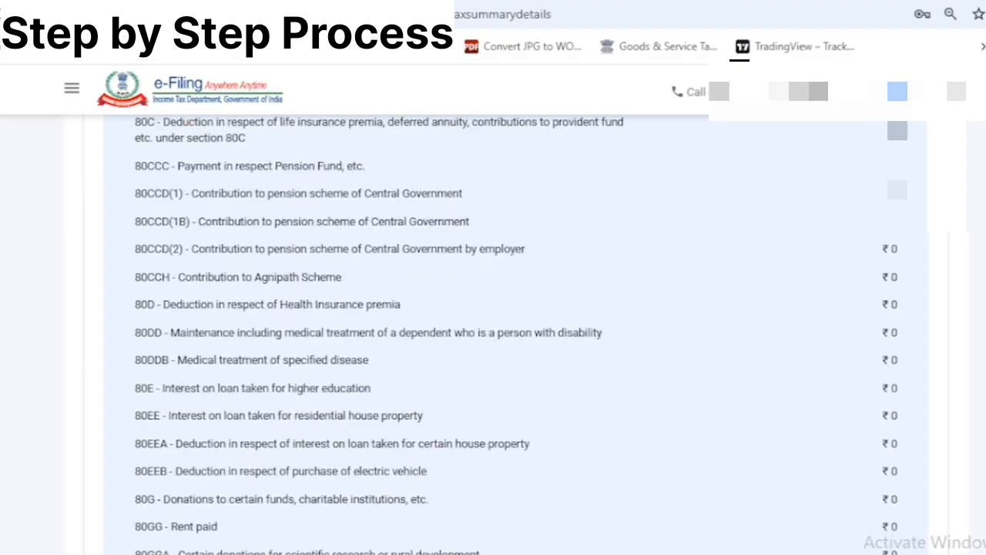
scroll(493, 331, down, 5)
scroll(493, 331, down, 6)
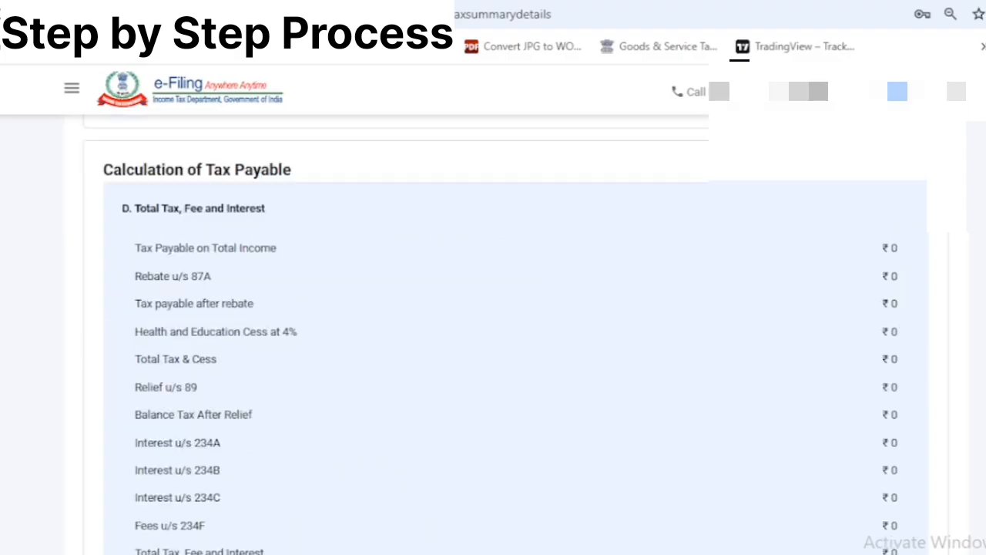
scroll(493, 331, down, 5)
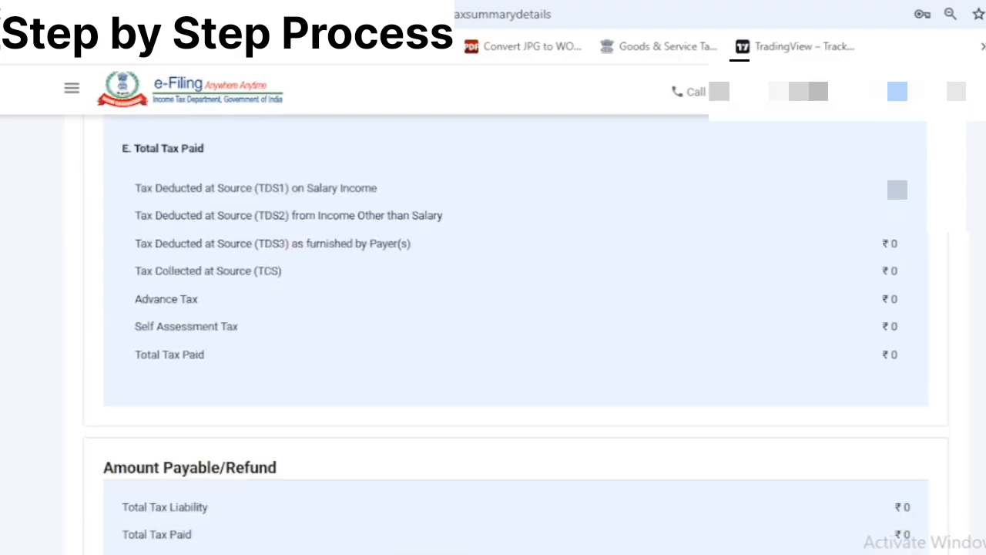